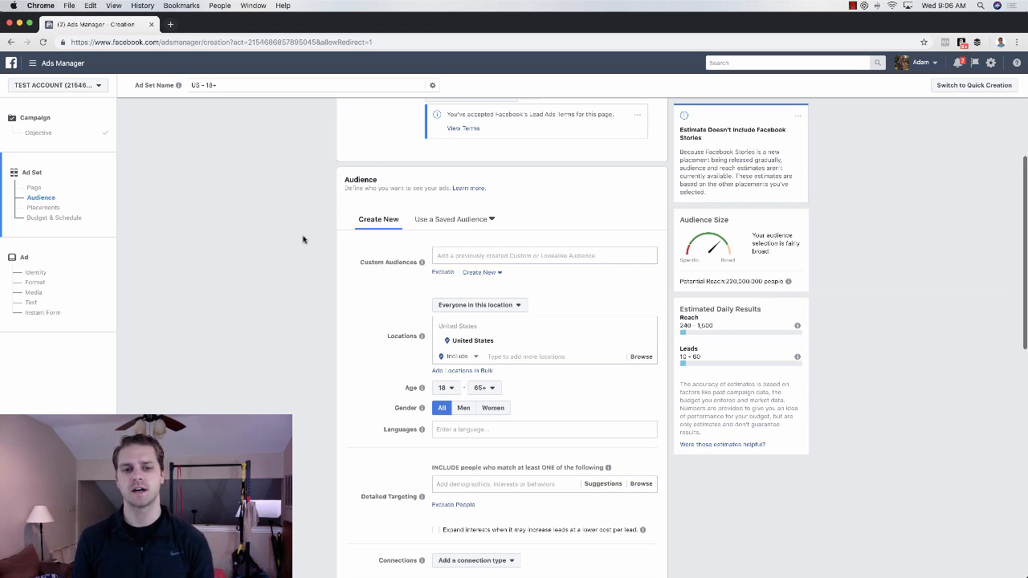
# Set the audience's location type to People who live in this location.
pyautogui.scroll(-2, 437, 268)
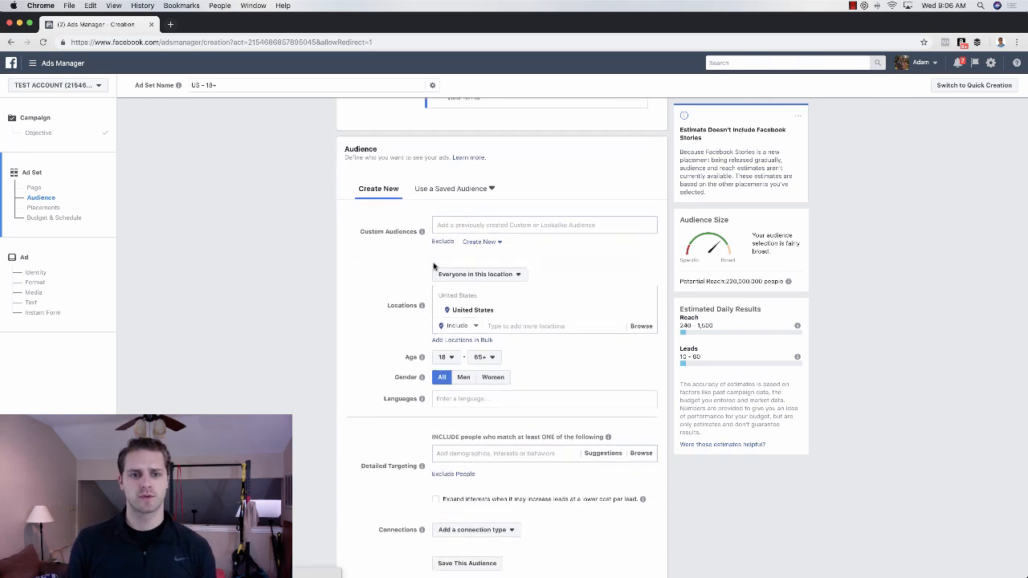
pyautogui.scroll(-1, 406, 268)
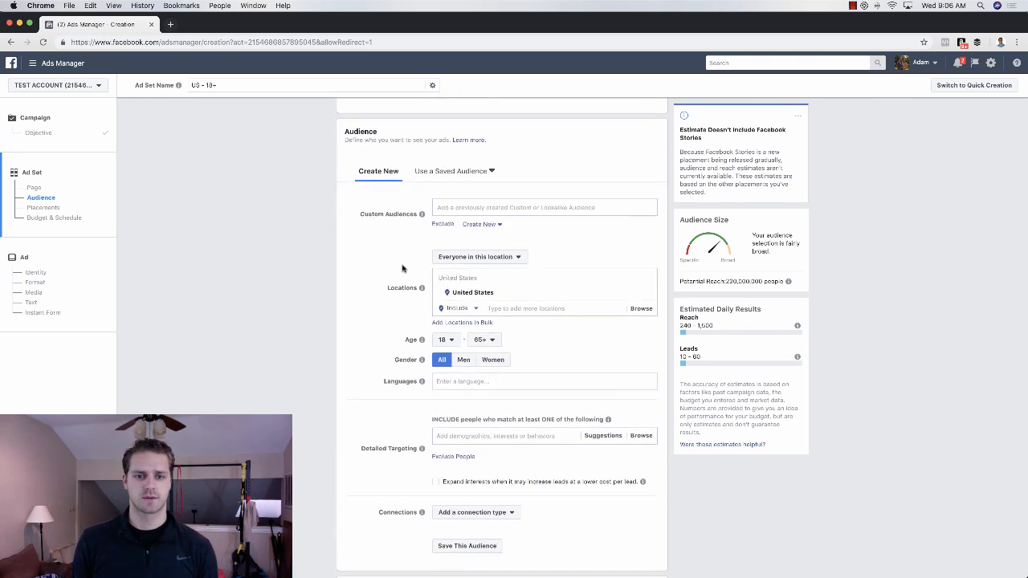
pyautogui.click(470, 259)
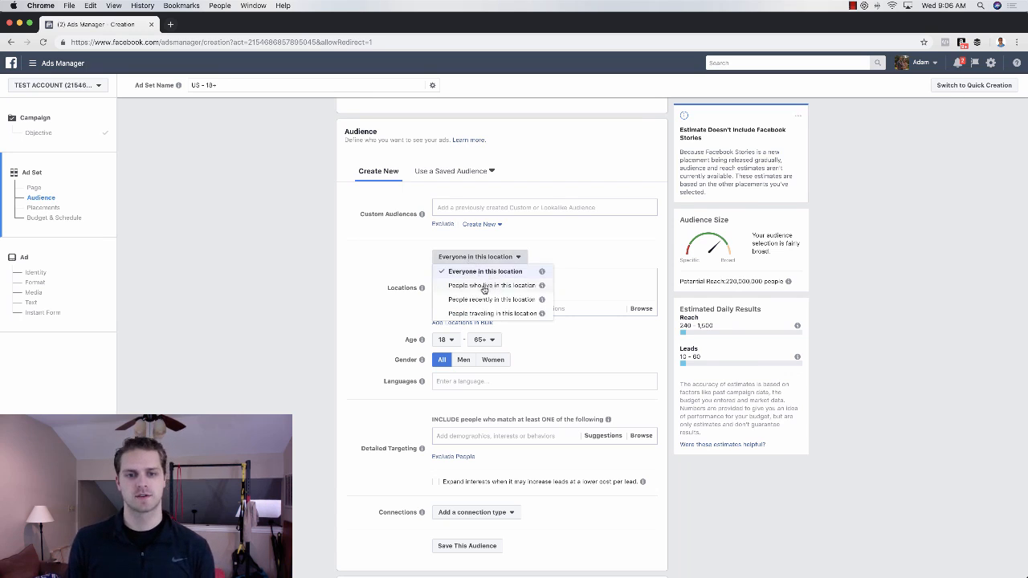
pyautogui.click(487, 286)
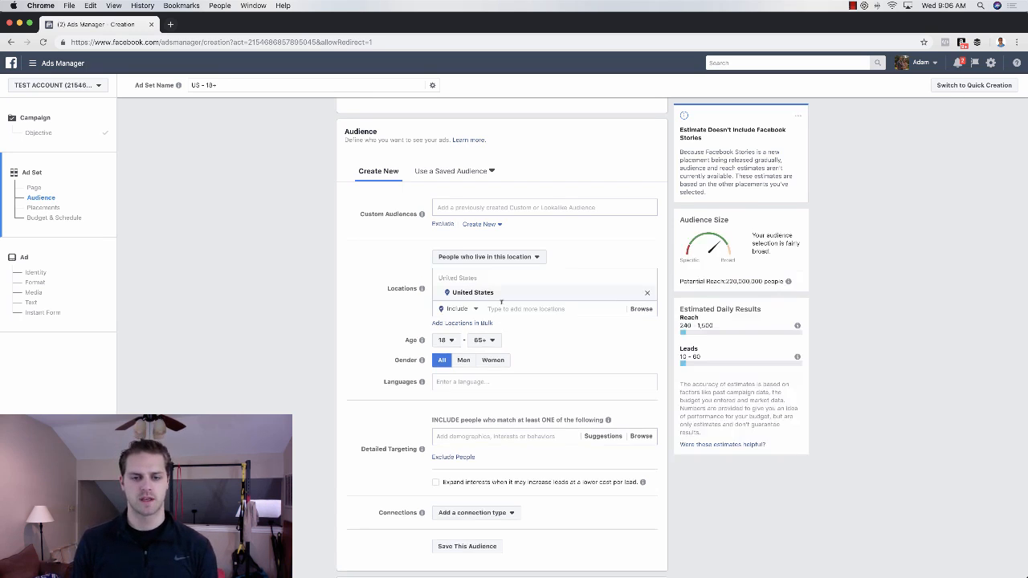
# Replace the United States location with Frisco, Texas, and set its radius to 10 mi.
pyautogui.click(512, 307)
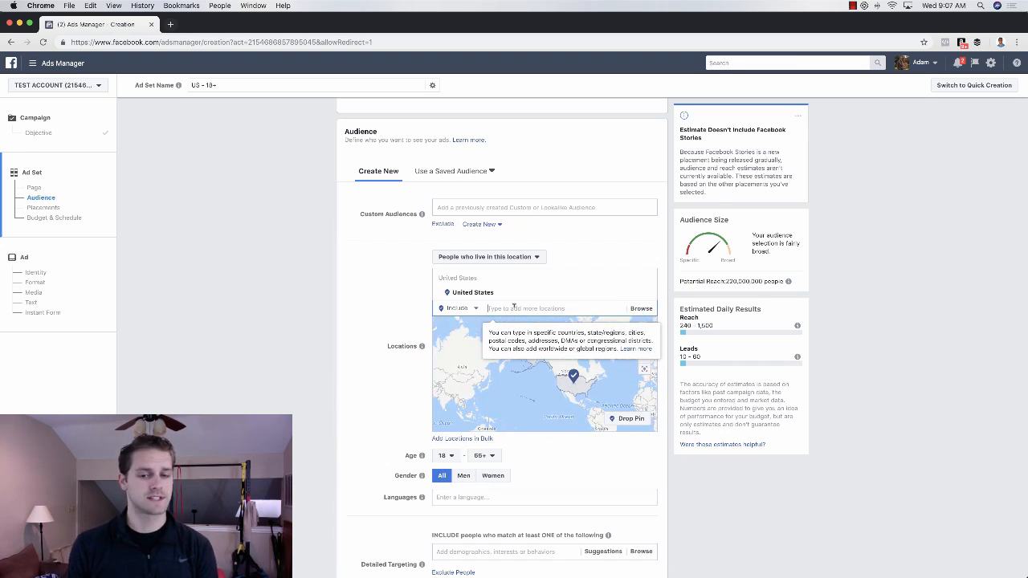
pyautogui.write('frisco')
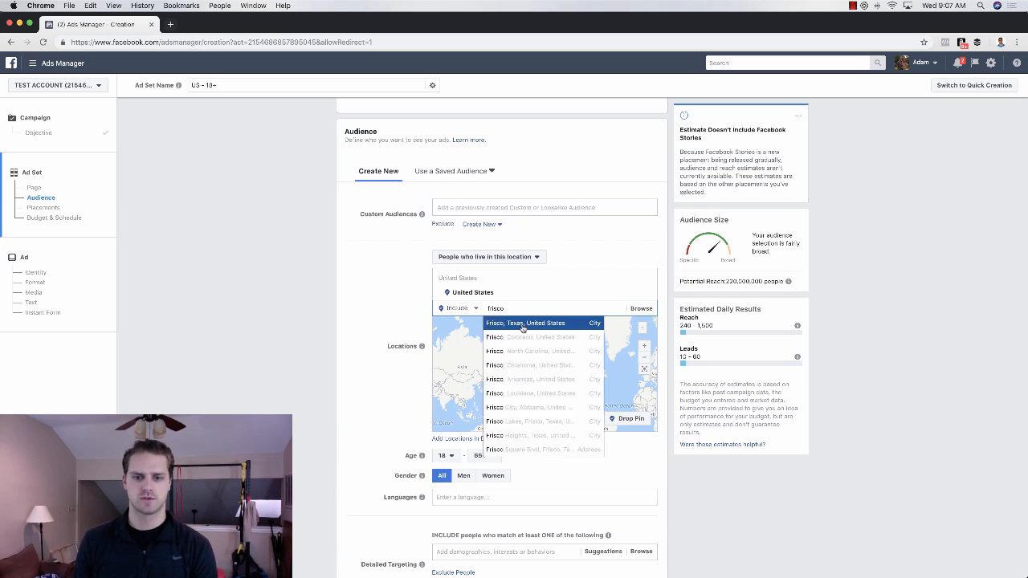
pyautogui.click(523, 325)
pyautogui.click(513, 293)
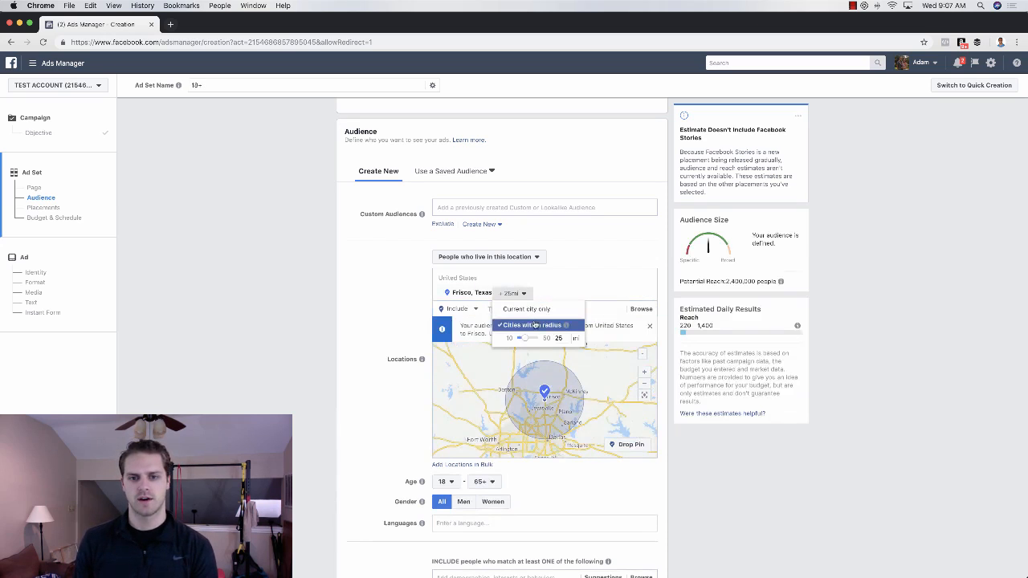
pyautogui.click(379, 314)
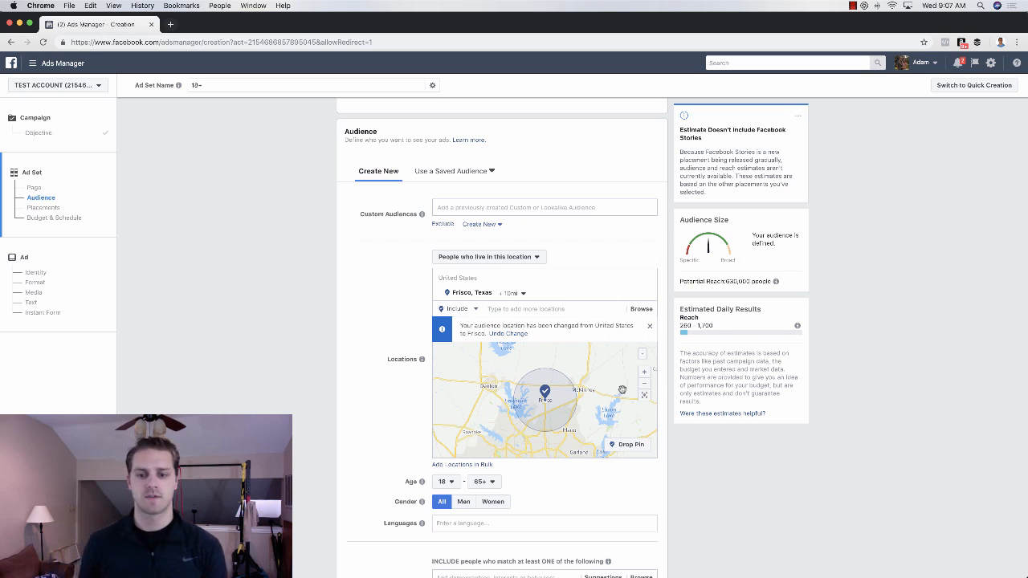
# Drop a pin on central Frisco at about (33.1439, -96.8459) and set its radius to 5 mi.
pyautogui.click(627, 444)
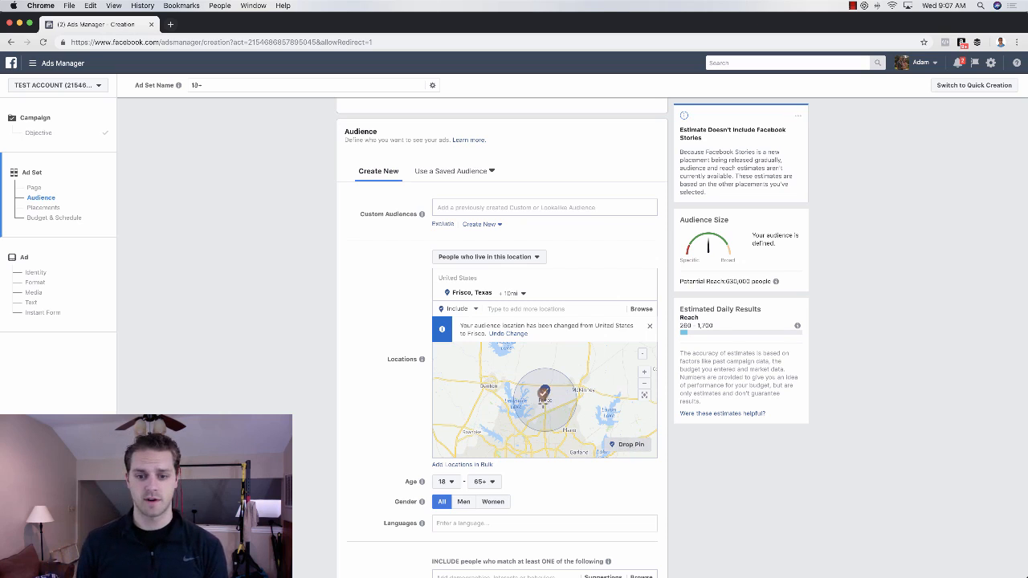
pyautogui.click(542, 401)
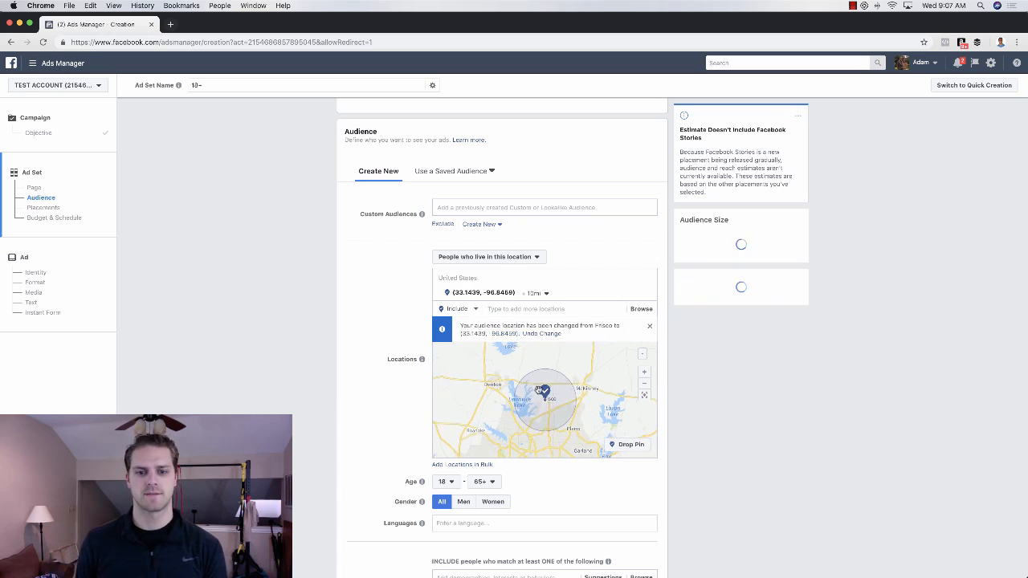
pyautogui.click(535, 293)
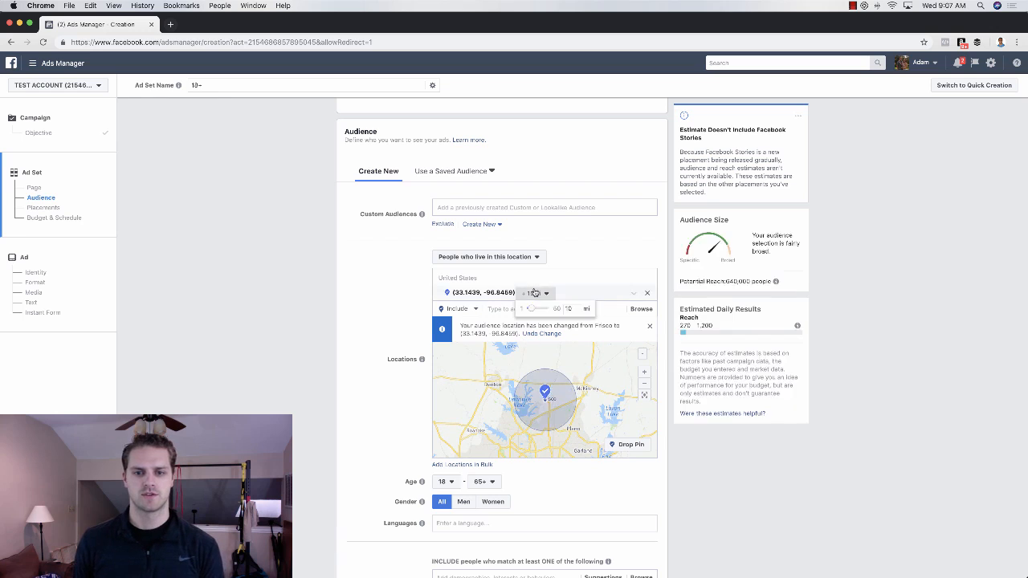
pyautogui.click(571, 309)
pyautogui.press('BackSpace')
pyautogui.press('BackSpace')
pyautogui.write('5')
pyautogui.press('Return')
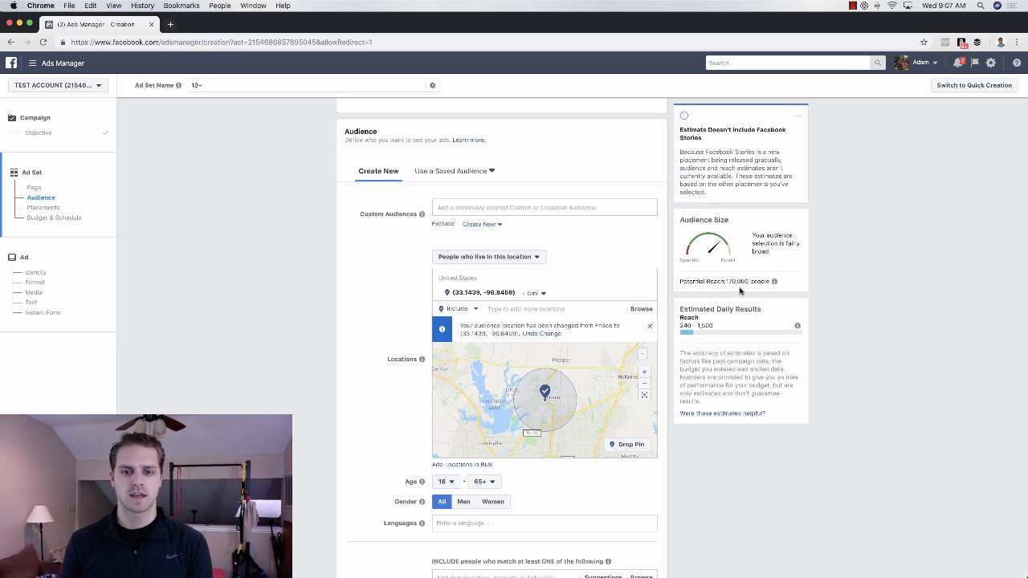
# Set the audience's age range to 26–40.
pyautogui.scroll(-3, 819, 295)
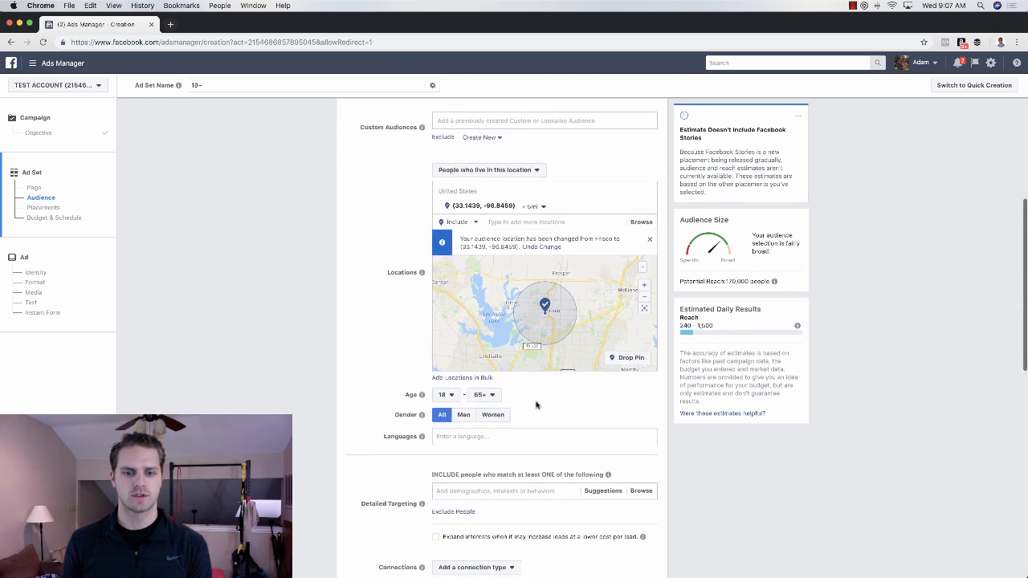
pyautogui.click(454, 400)
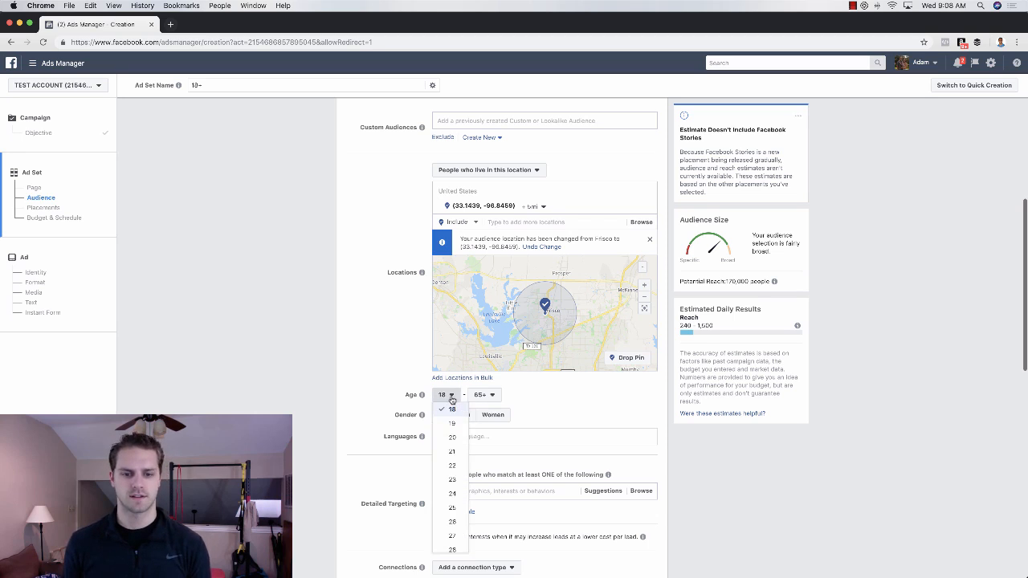
pyautogui.click(452, 521)
pyautogui.click(482, 395)
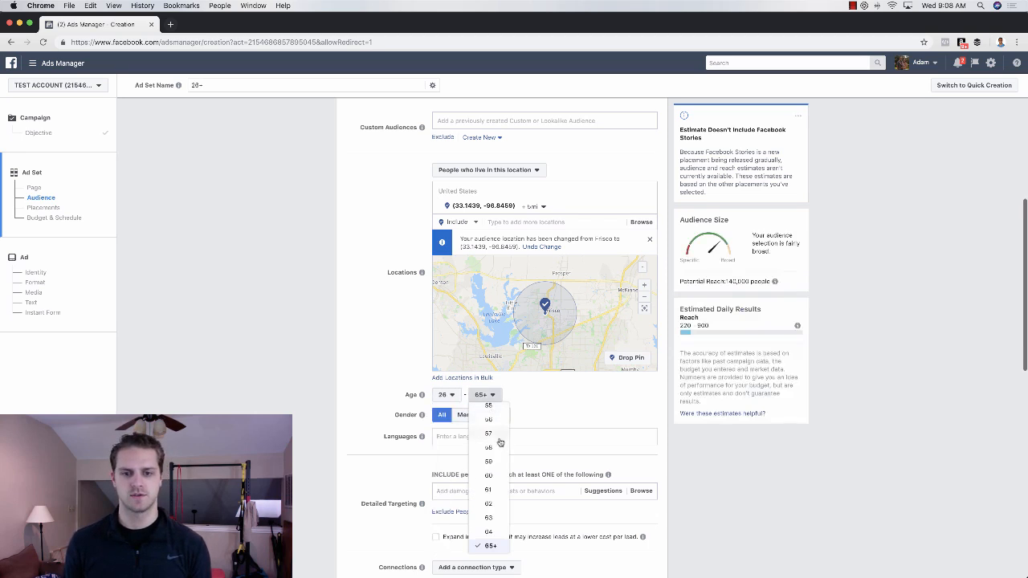
pyautogui.scroll(8, 494, 490)
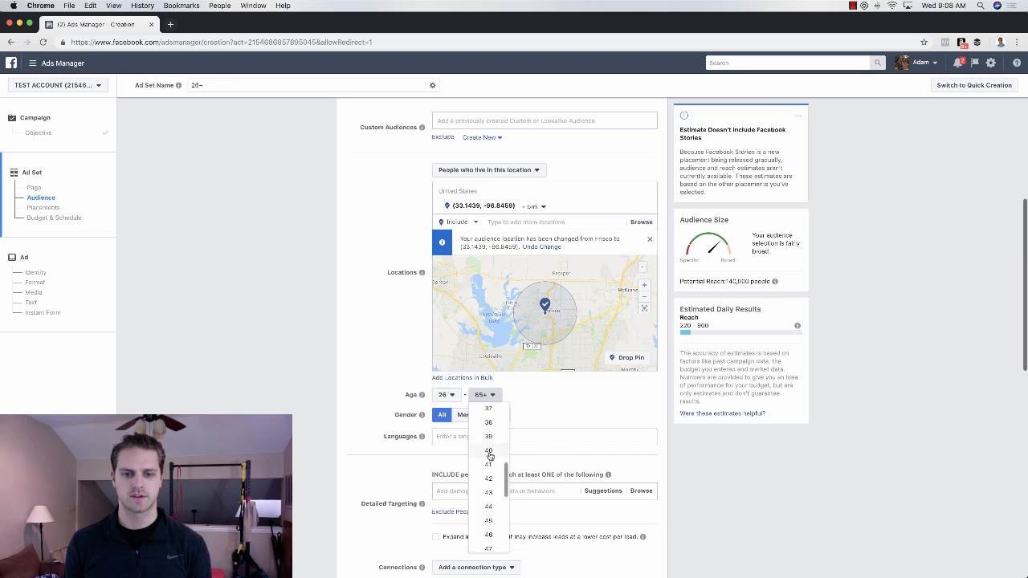
pyautogui.click(488, 452)
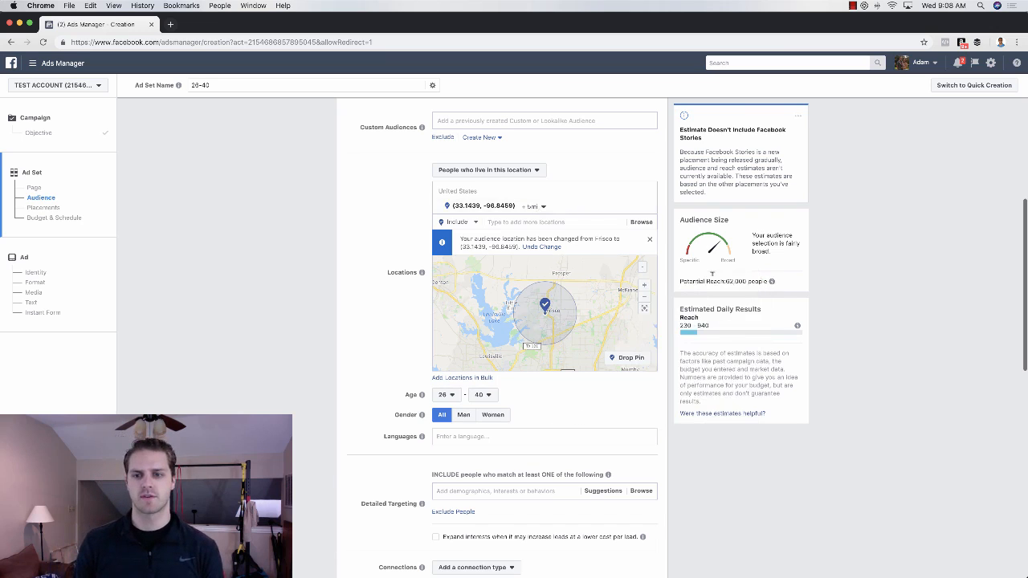
# Set the dropped pin's targeting radius to 8 mi.
pyautogui.click(541, 207)
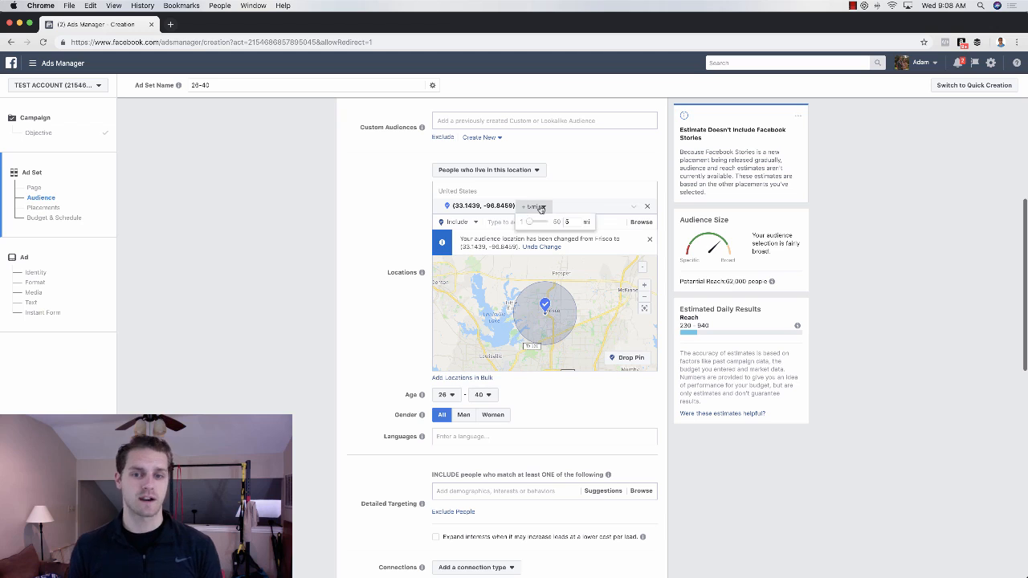
pyautogui.press('BackSpace')
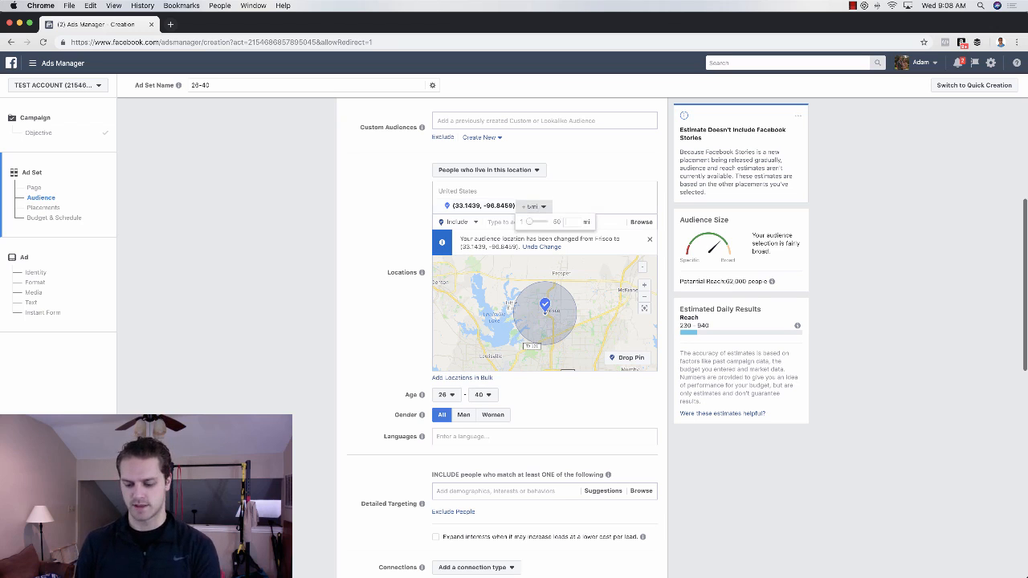
pyautogui.write('8')
pyautogui.press('Return')
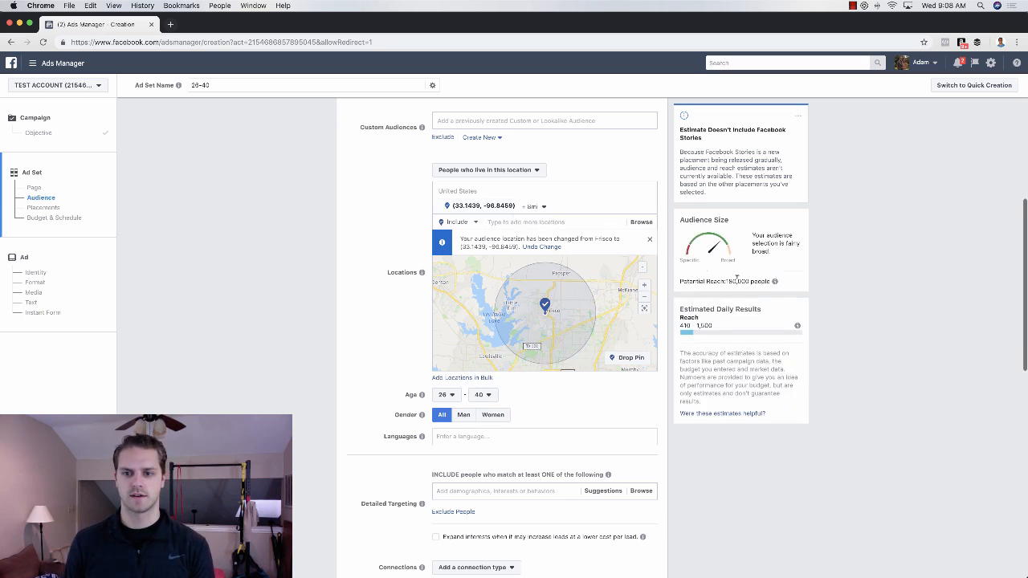
pyautogui.click(536, 206)
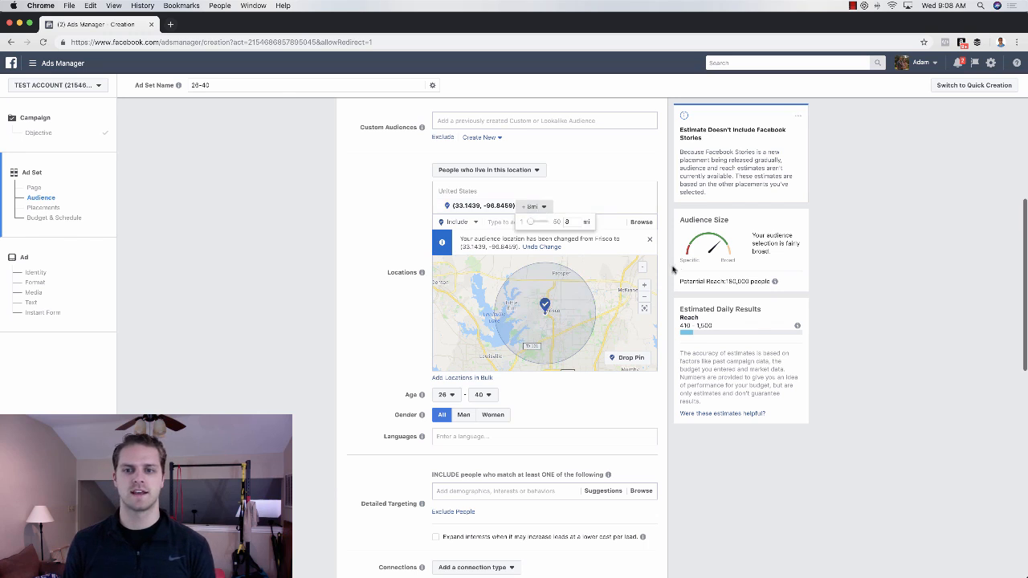
# Add English (All) as the audience's language.
pyautogui.scroll(-2, 546, 388)
pyautogui.scroll(-1, 546, 389)
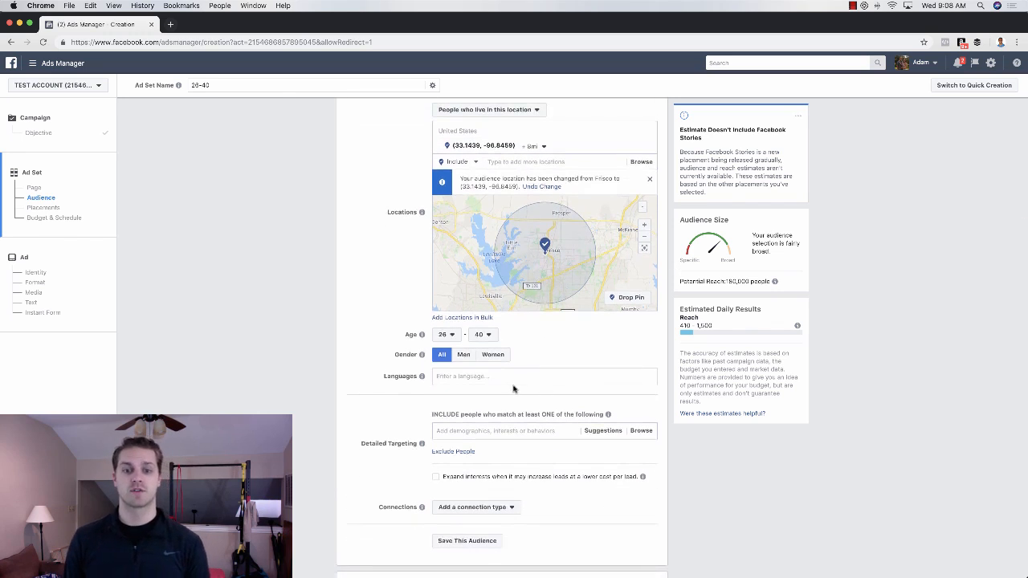
pyautogui.click(482, 375)
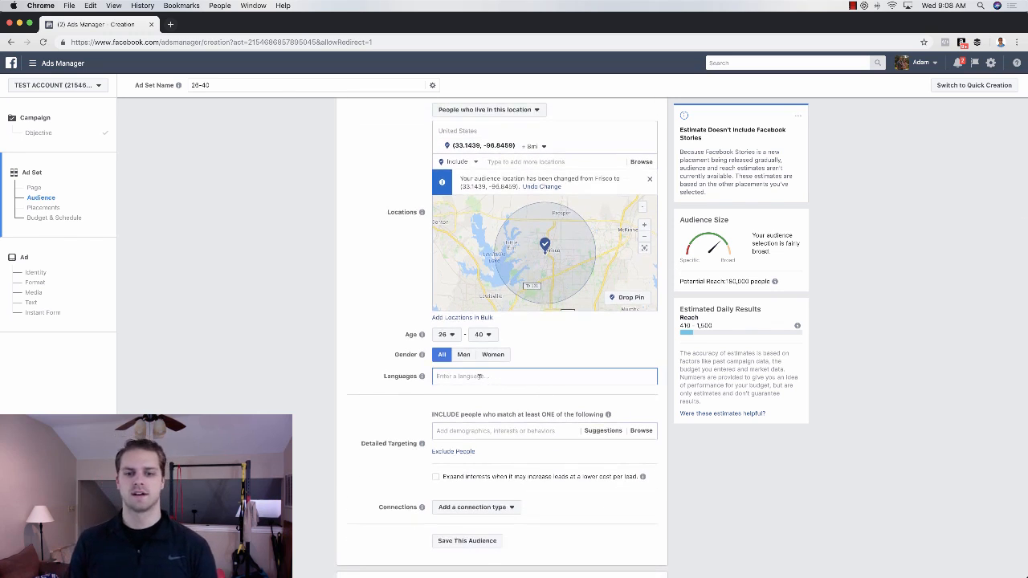
pyautogui.write('english')
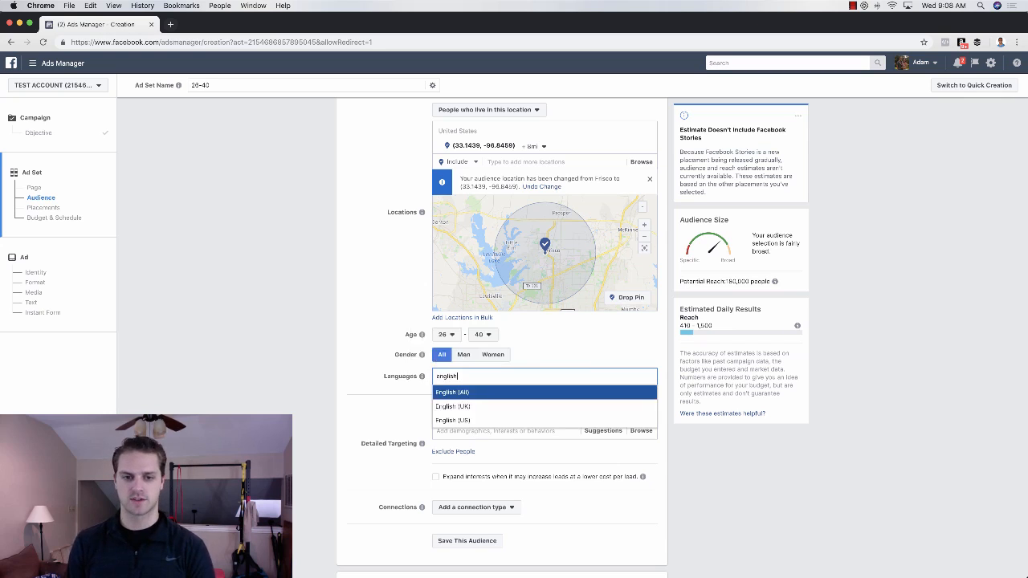
pyautogui.press('Return')
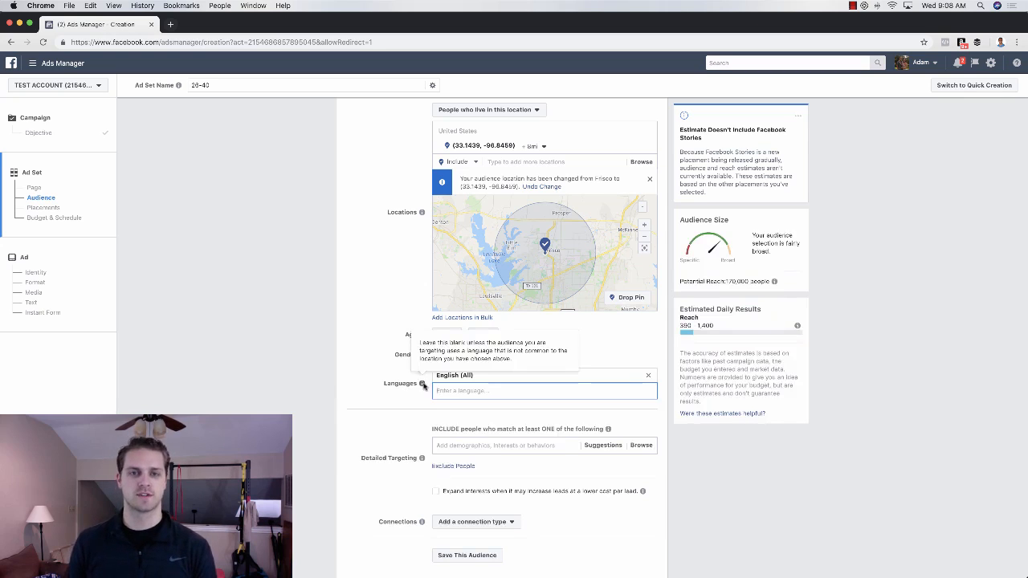
# Add the Property tax interest to the audience's detailed targeting.
pyautogui.scroll(-2, 404, 378)
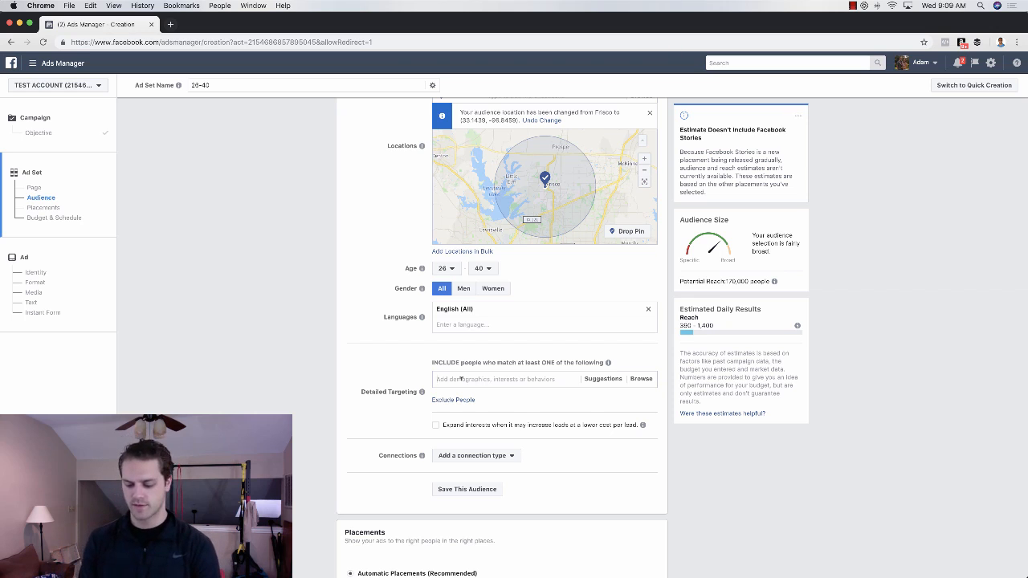
pyautogui.click(461, 379)
pyautogui.write('prostery')
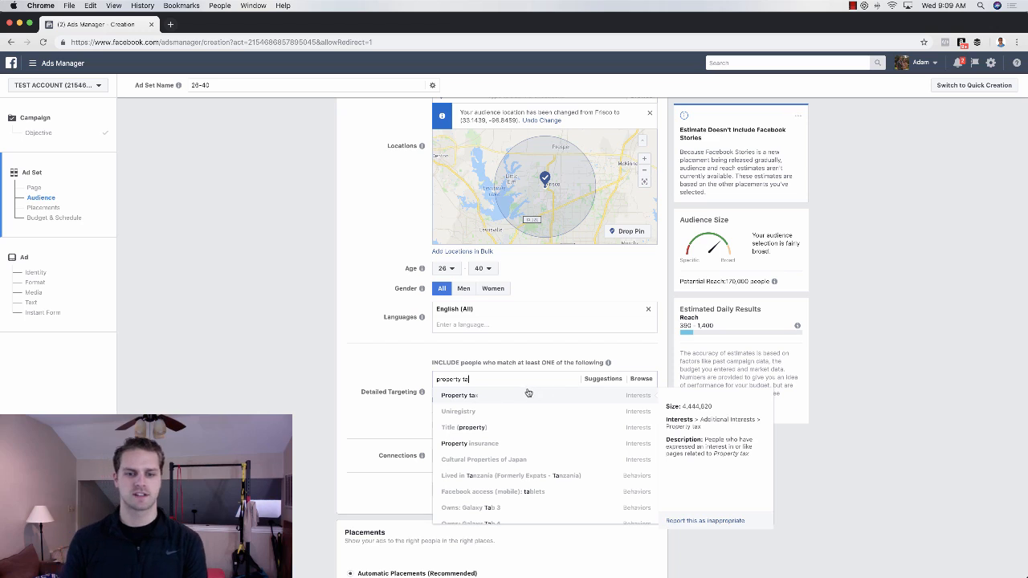
pyautogui.click(530, 396)
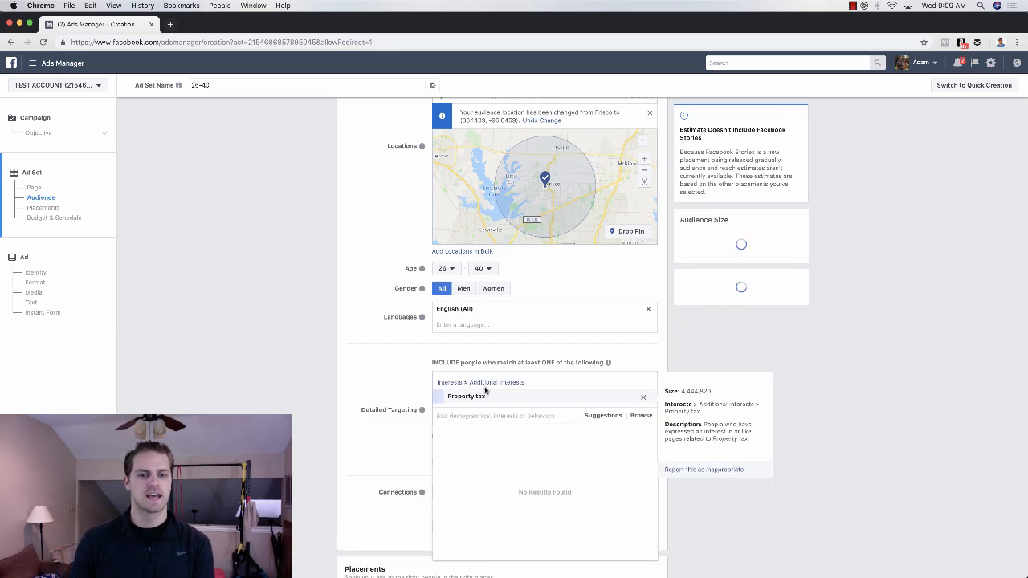
# Add the suggested interests Property insurance, Home insurance and Real estate appraisal to the detailed targeting.
pyautogui.click(603, 417)
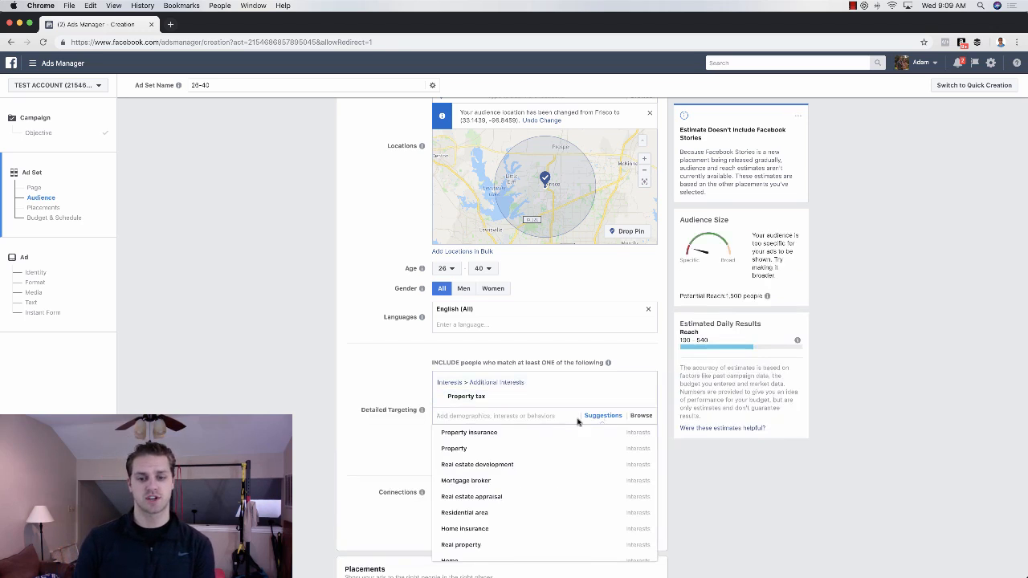
pyautogui.click(527, 435)
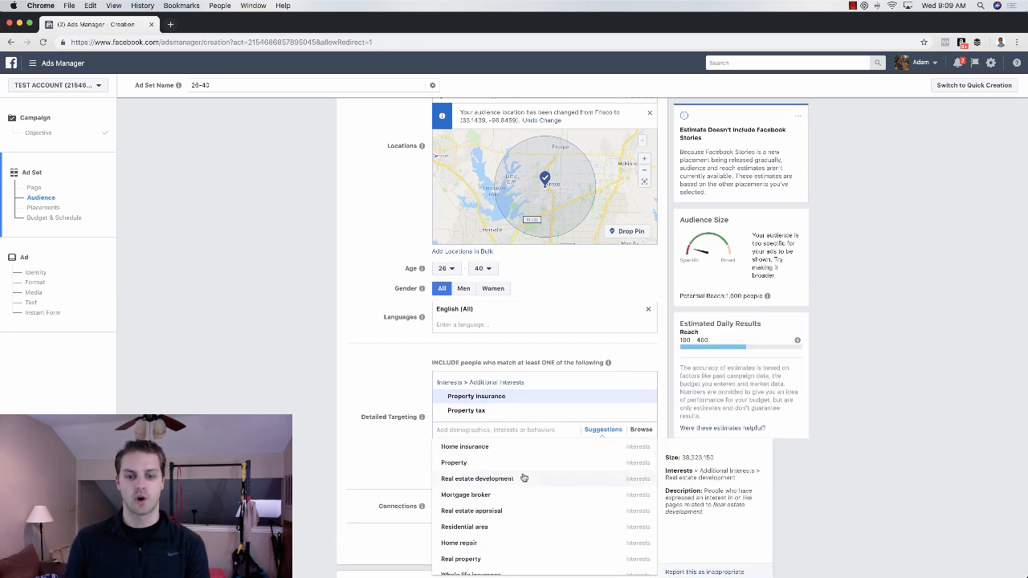
pyautogui.click(517, 450)
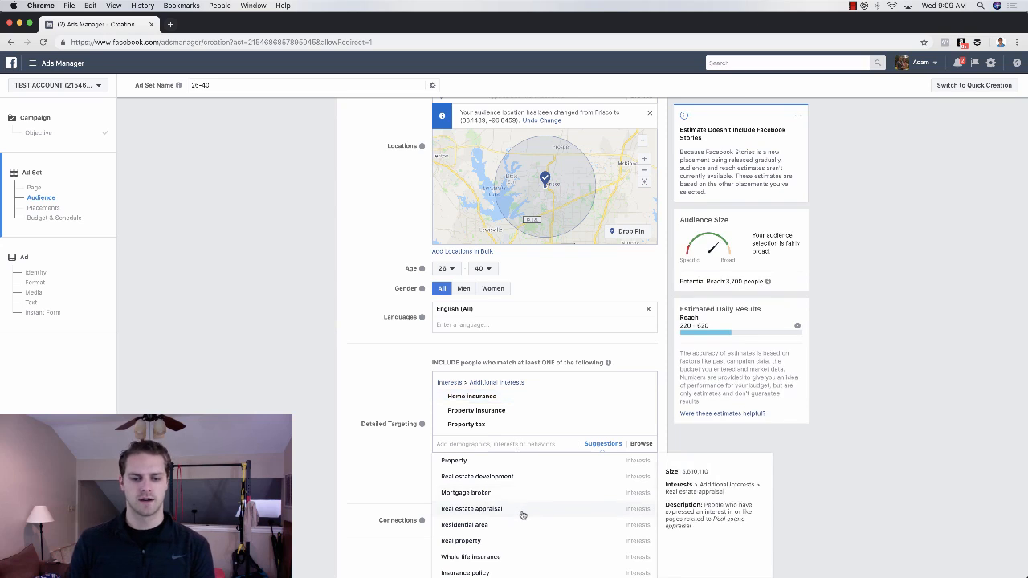
pyautogui.scroll(-2, 522, 514)
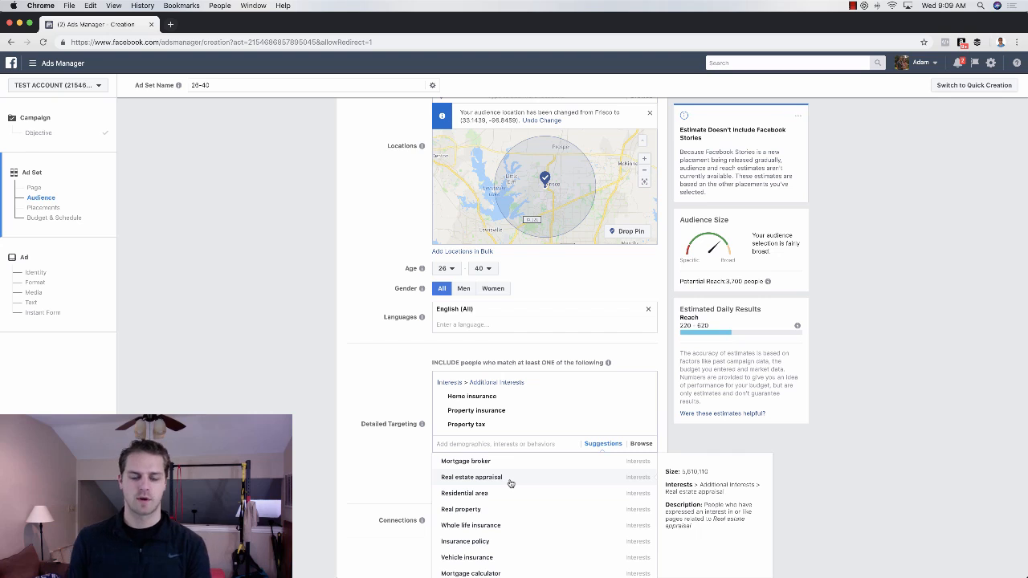
pyautogui.click(504, 478)
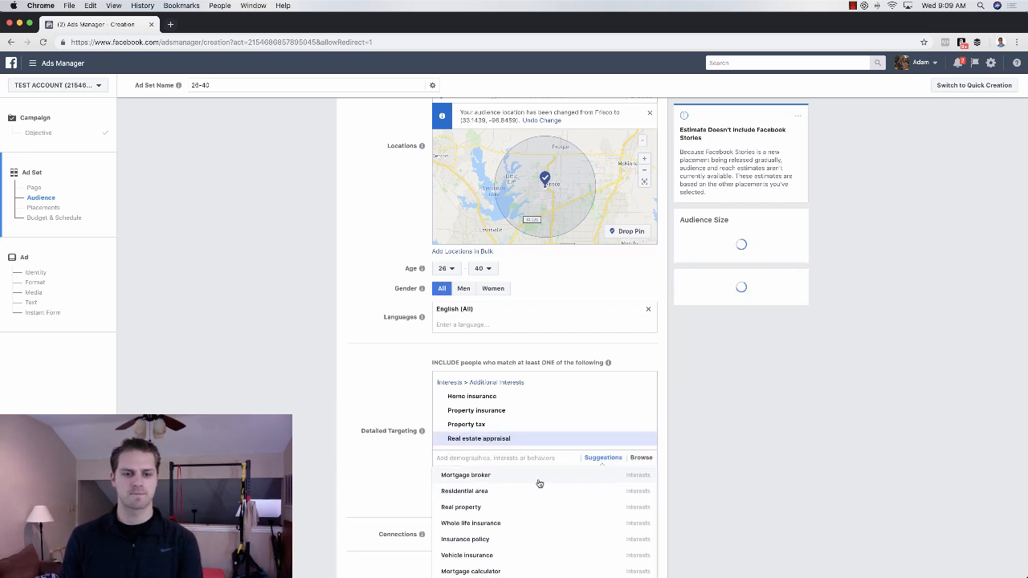
pyautogui.scroll(-1, 523, 484)
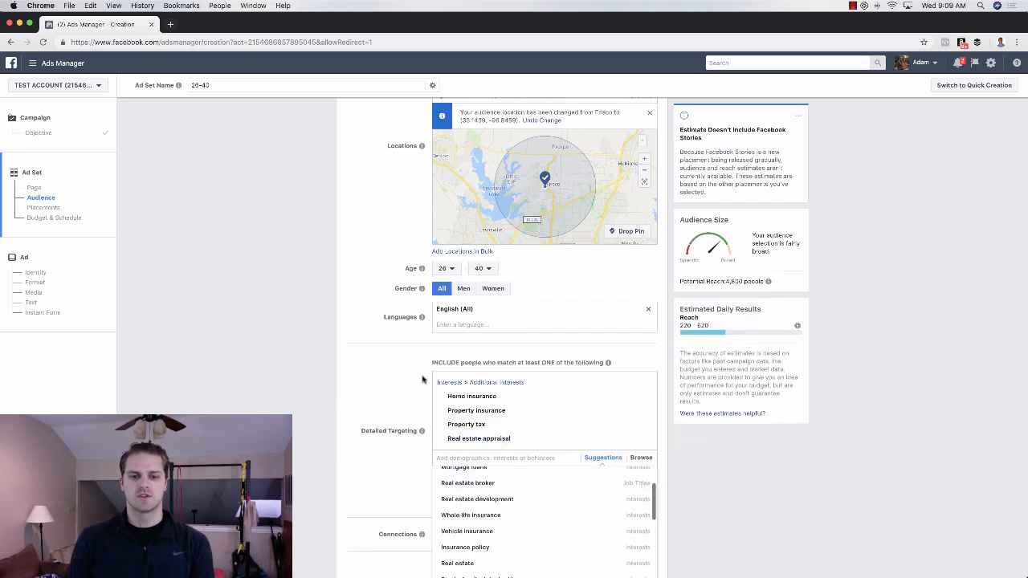
pyautogui.click(417, 405)
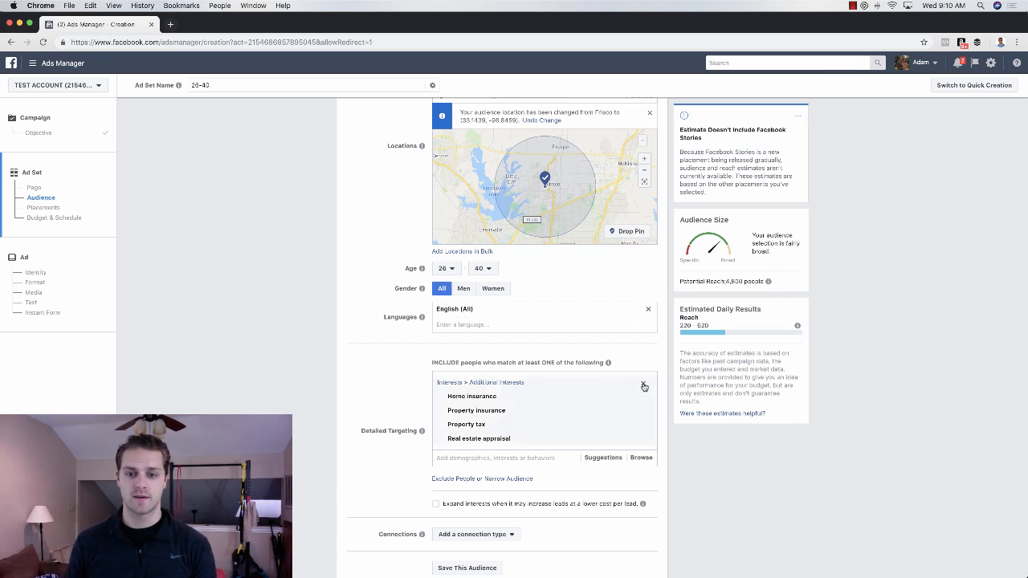
# Clear all detailed targeting interests and replace the pinned audience location with the state of Texas, United States.
pyautogui.click(646, 384)
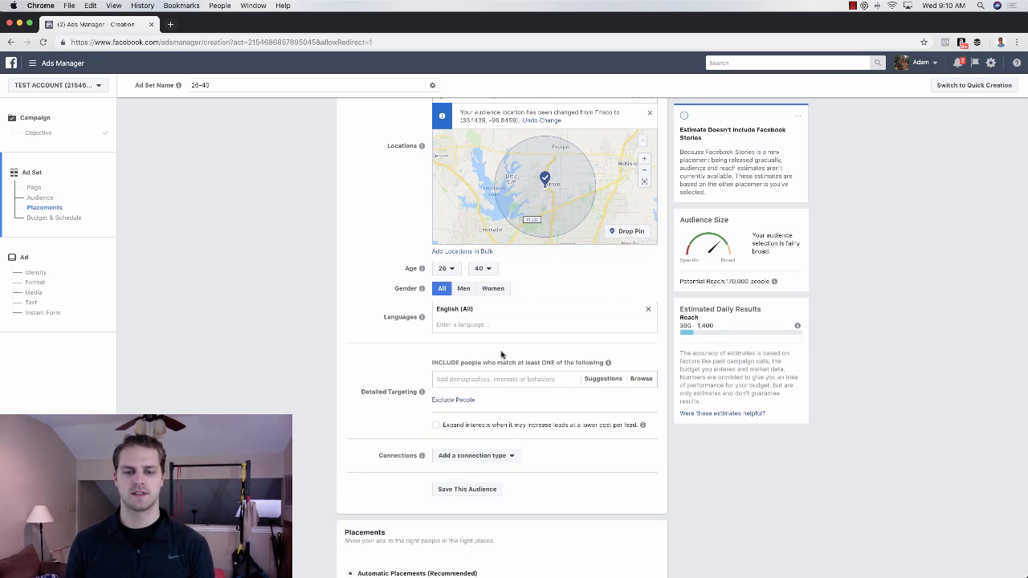
pyautogui.scroll(2, 372, 268)
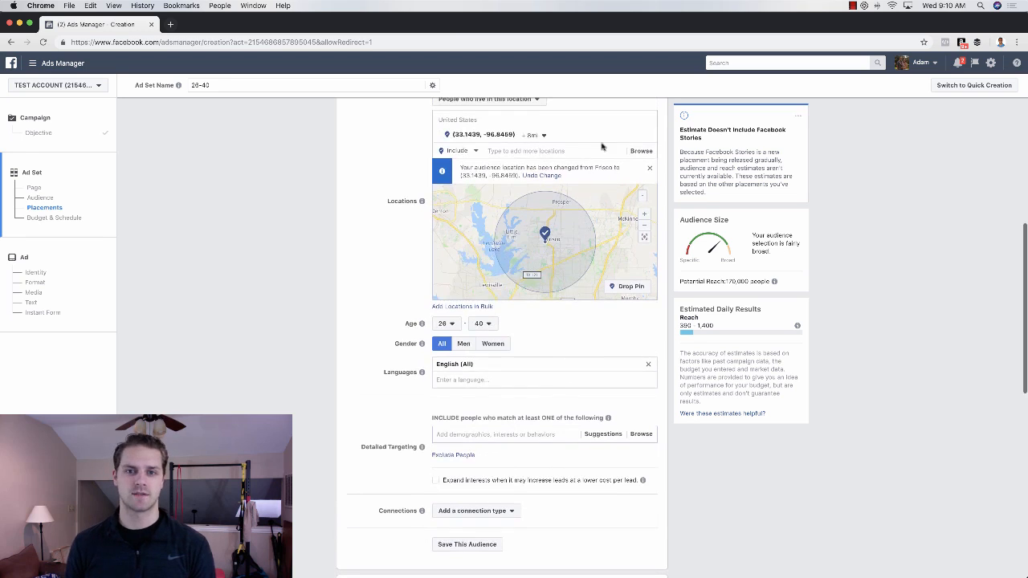
pyautogui.click(648, 135)
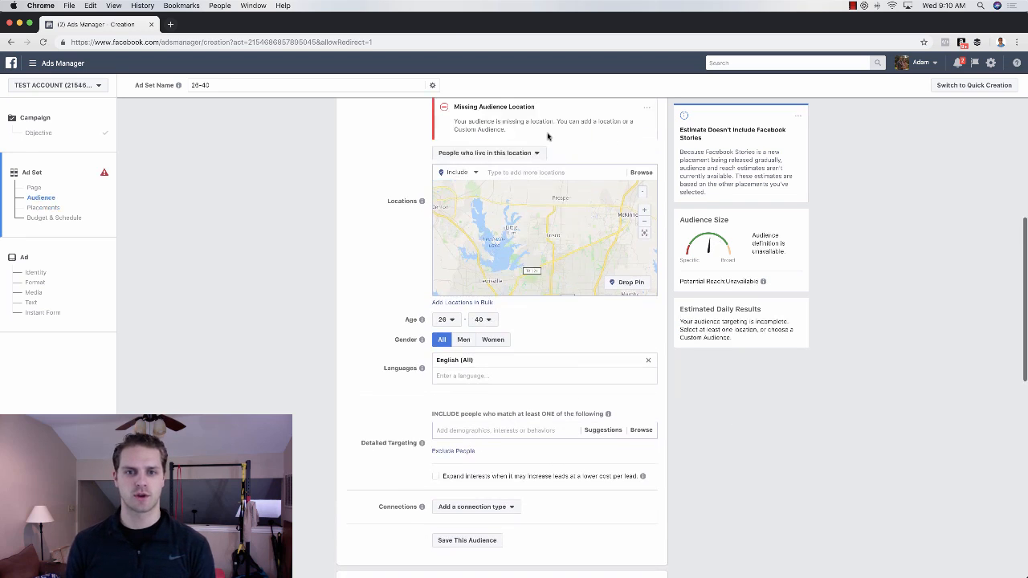
pyautogui.click(530, 170)
pyautogui.write('texas')
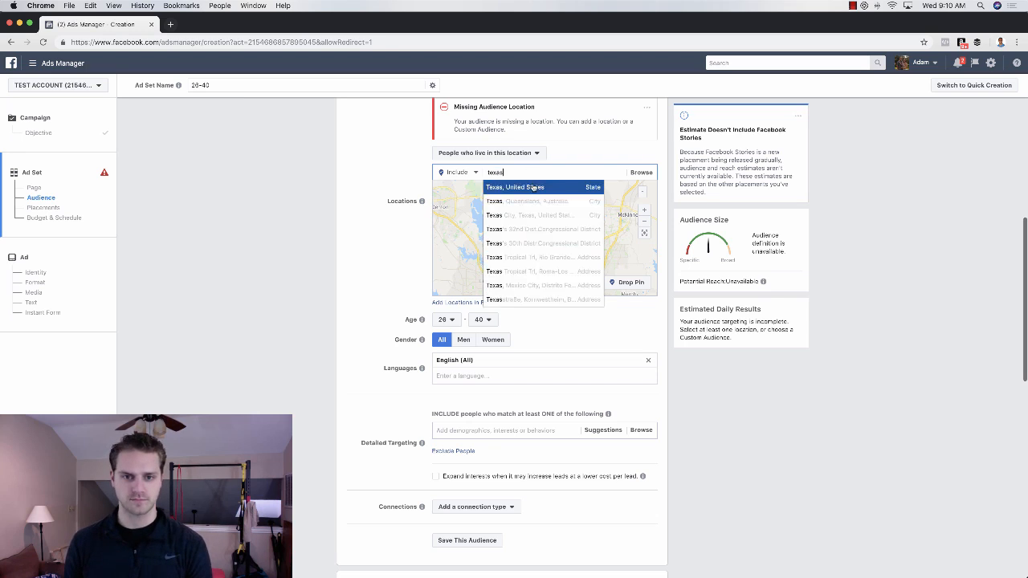
pyautogui.click(533, 188)
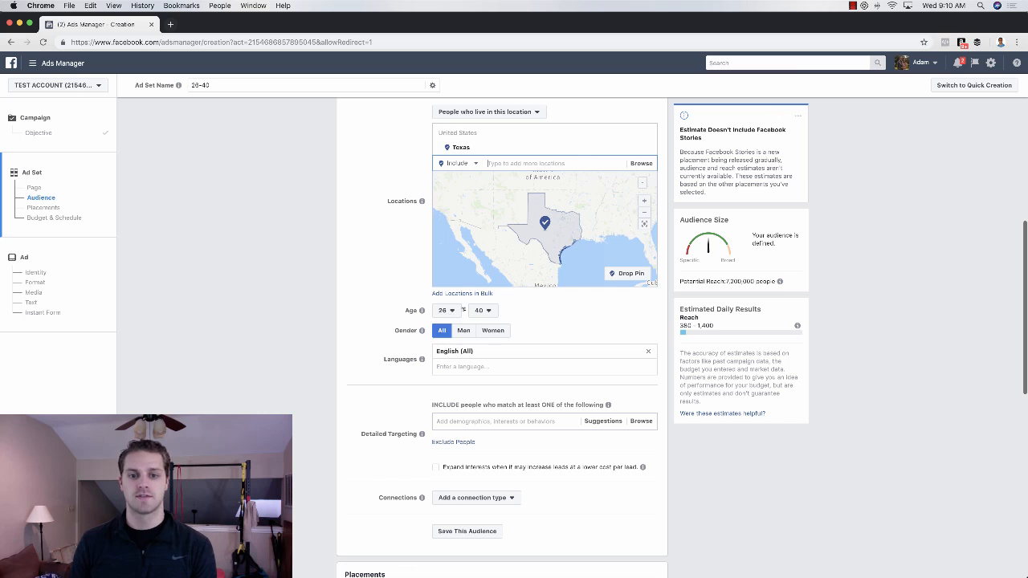
# Set the audience's maximum age to 50.
pyautogui.click(482, 312)
pyautogui.scroll(-3, 488, 381)
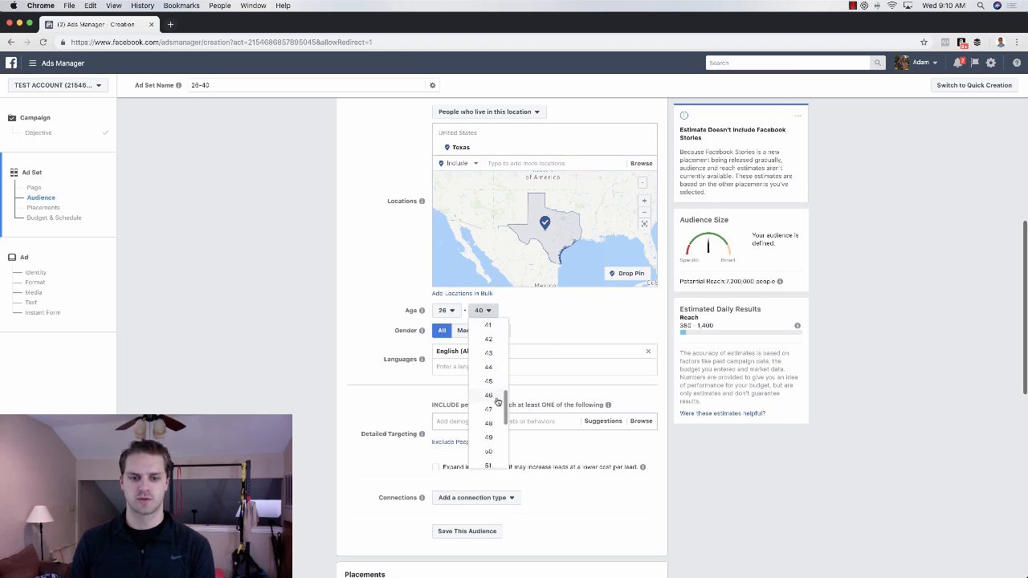
pyautogui.click(489, 452)
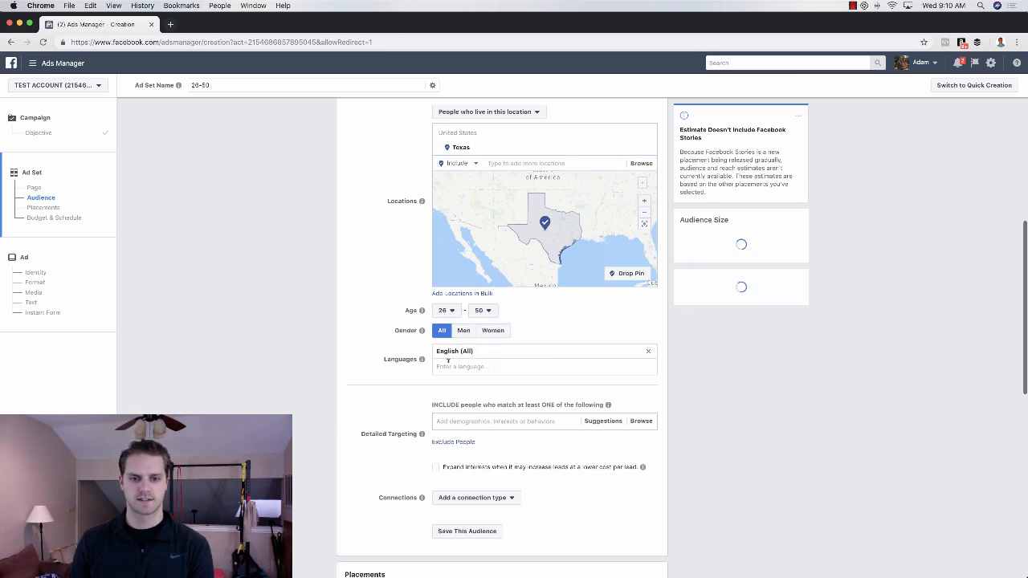
# Look through the detailed targeting matches for mortgage and add the Mortgage loans interest.
pyautogui.click(470, 421)
pyautogui.write('mortgag')
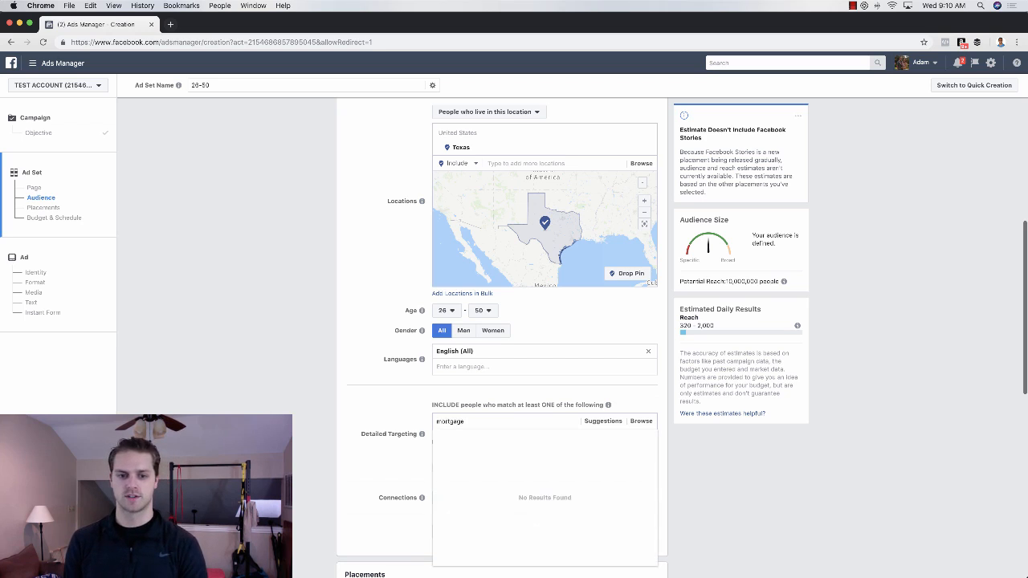
pyautogui.write('e')
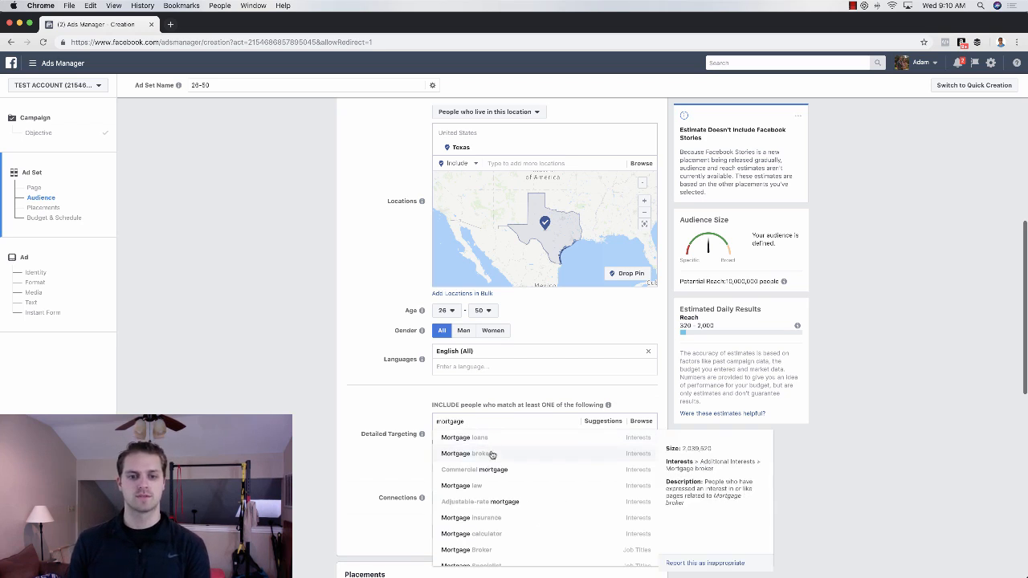
pyautogui.scroll(-2, 529, 490)
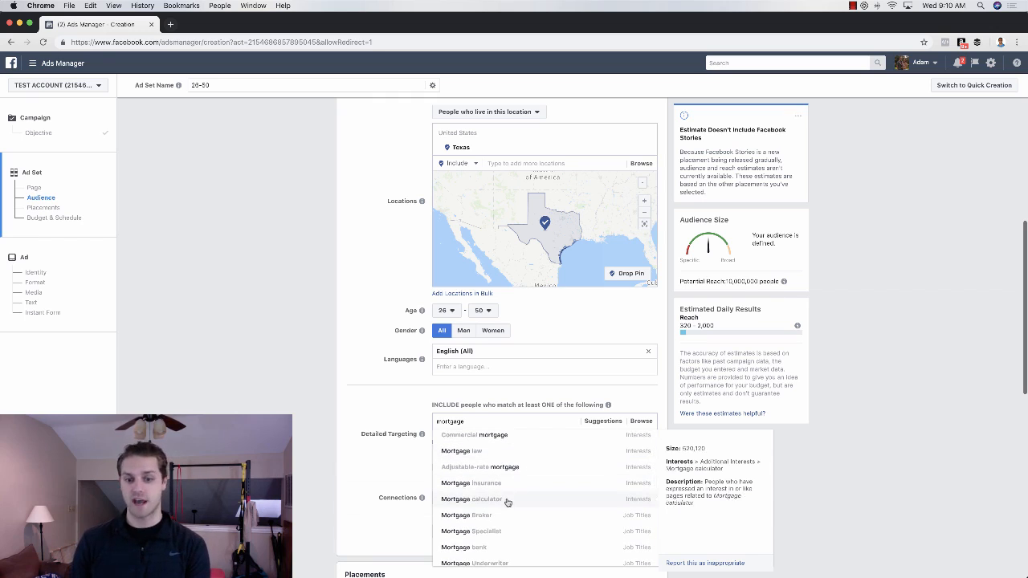
pyautogui.scroll(-2, 510, 501)
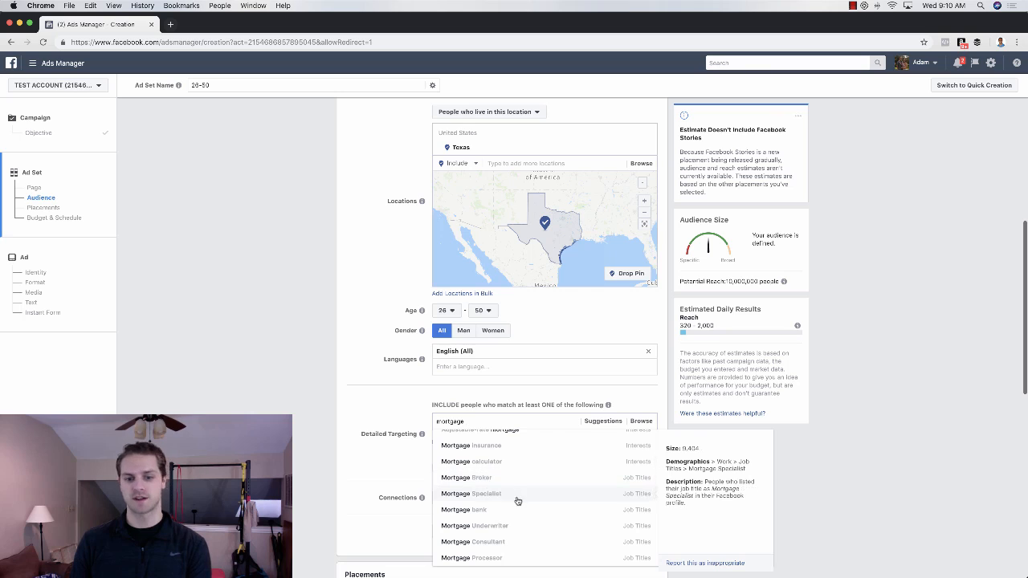
pyautogui.scroll(1, 525, 450)
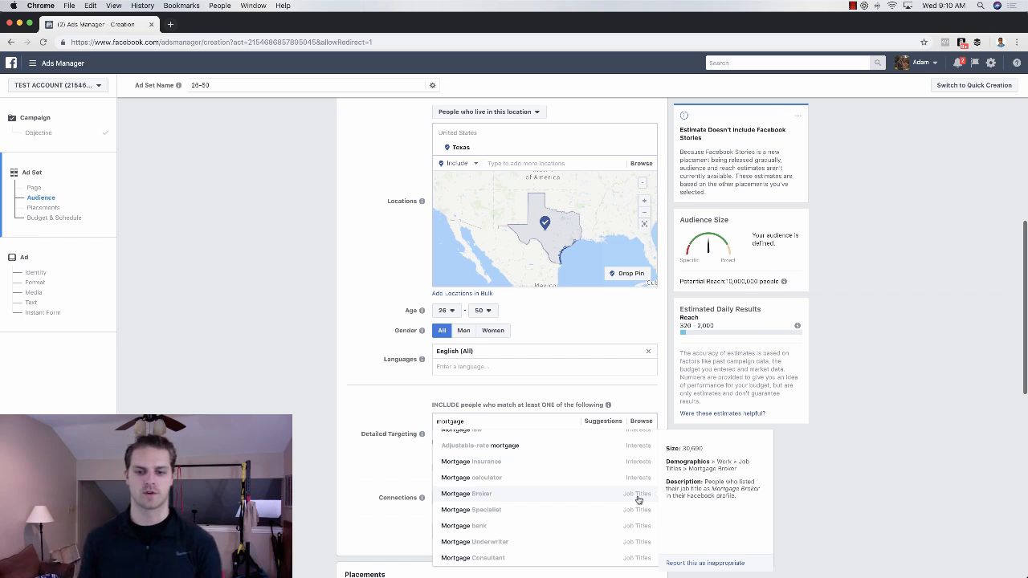
pyautogui.scroll(3, 622, 462)
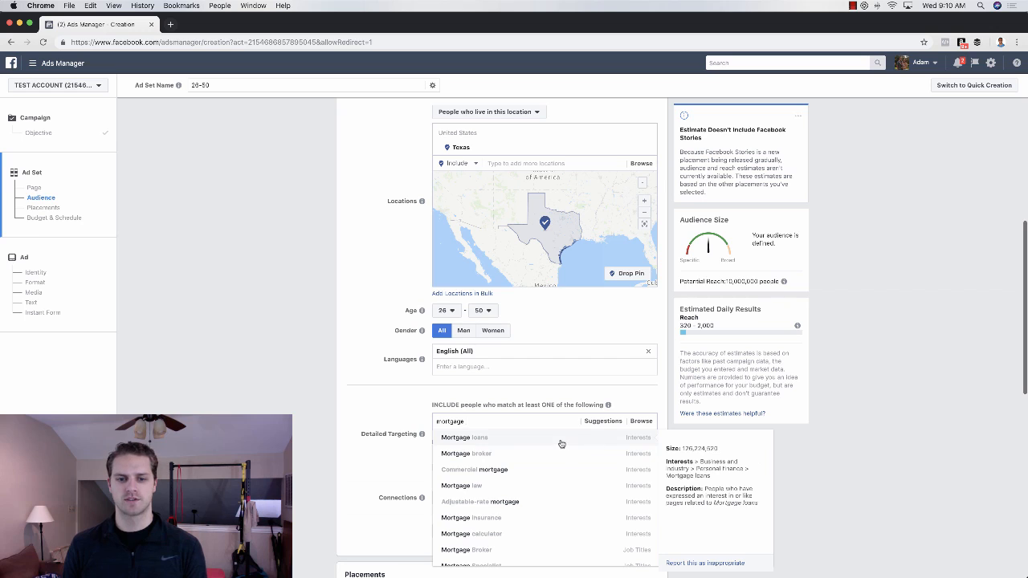
pyautogui.click(517, 439)
# Add the suggested interests Mortgage calculator and Pre-qualification (lending) to the detailed targeting.
pyautogui.click(609, 458)
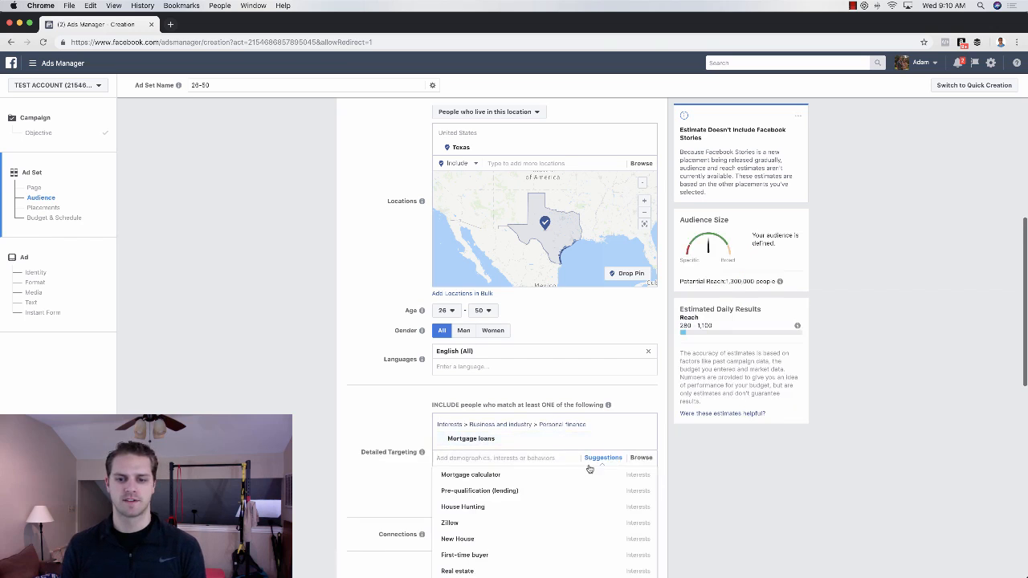
pyautogui.click(543, 481)
pyautogui.click(526, 503)
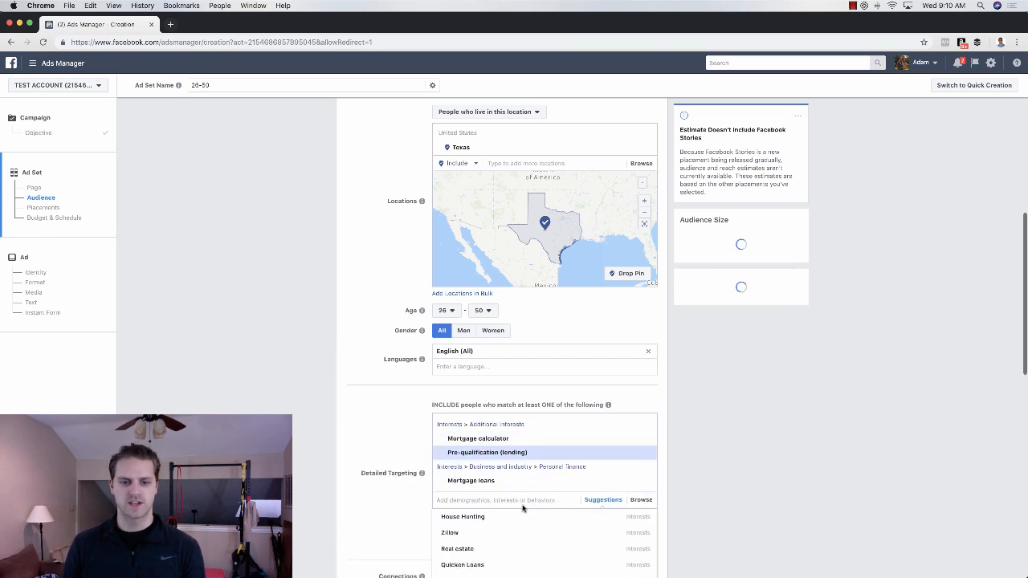
pyautogui.scroll(-3, 383, 488)
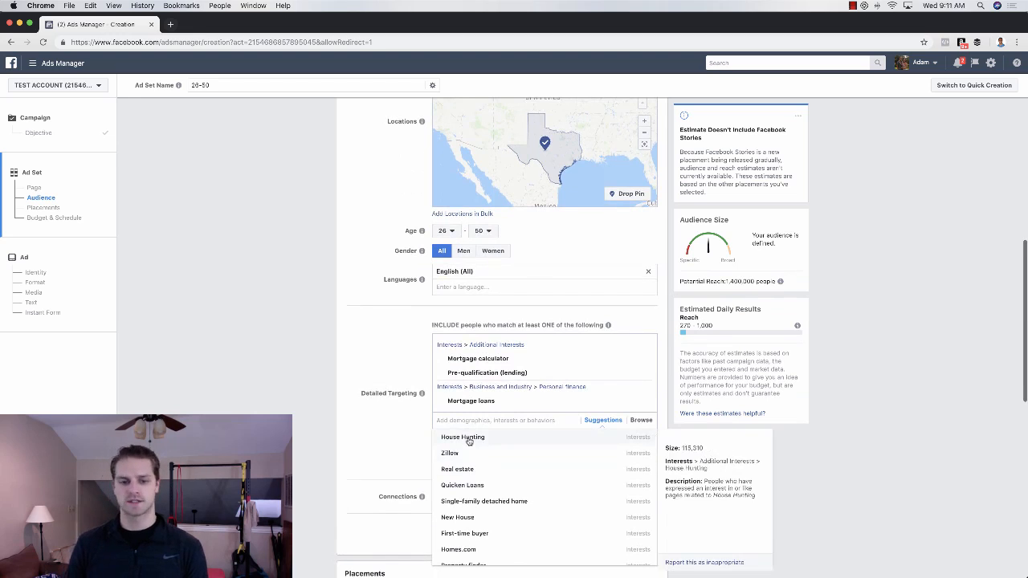
pyautogui.click(396, 434)
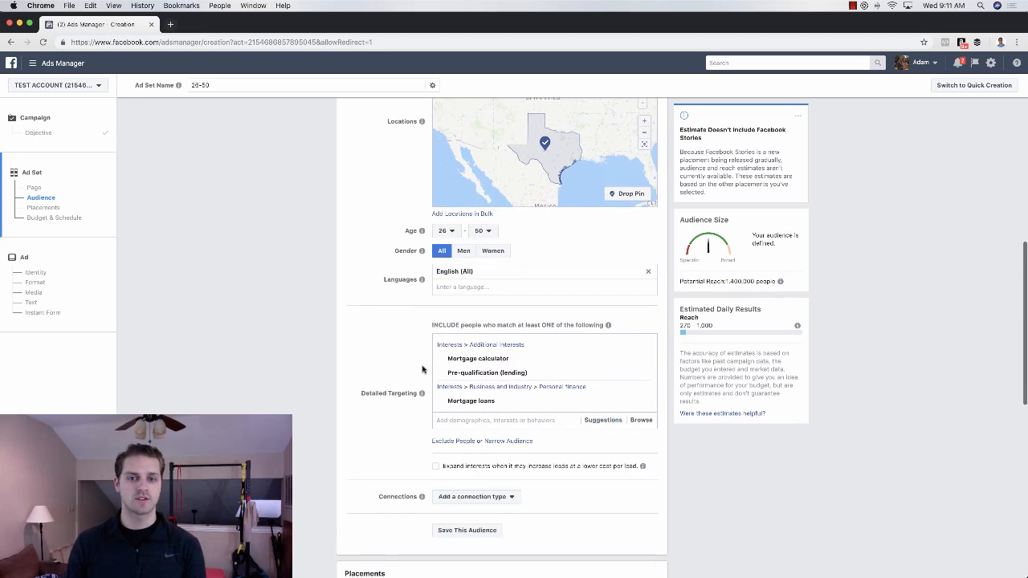
# Narrow the audience to people who must also match the relationship status Married.
pyautogui.scroll(1, 397, 370)
pyautogui.moveTo(779, 282)
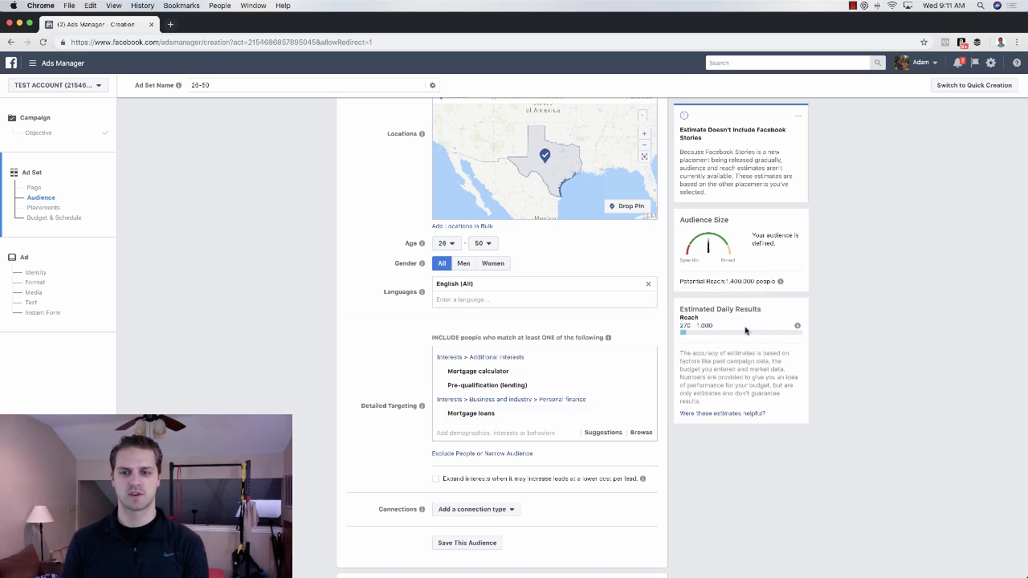
pyautogui.click(515, 454)
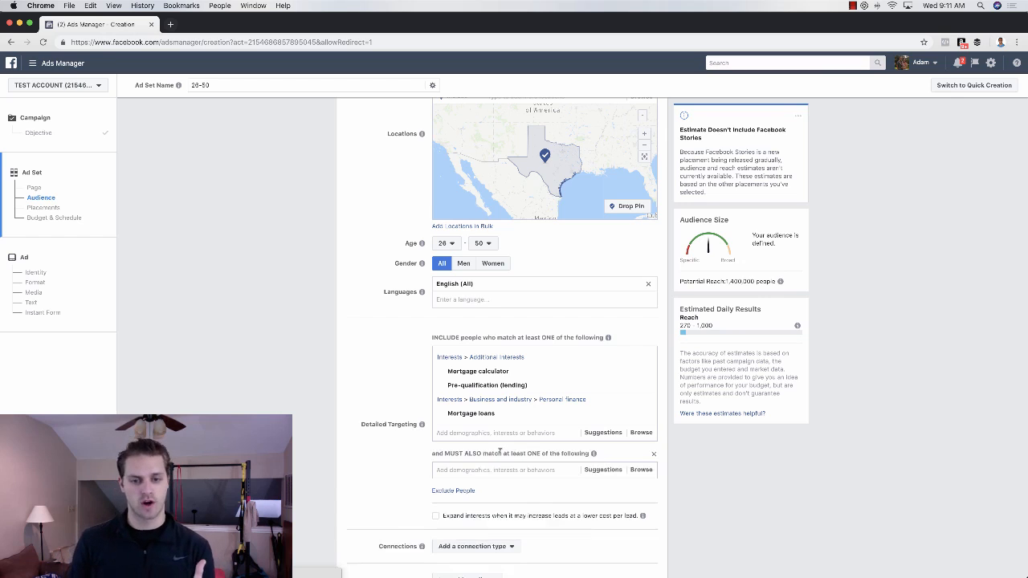
pyautogui.click(482, 469)
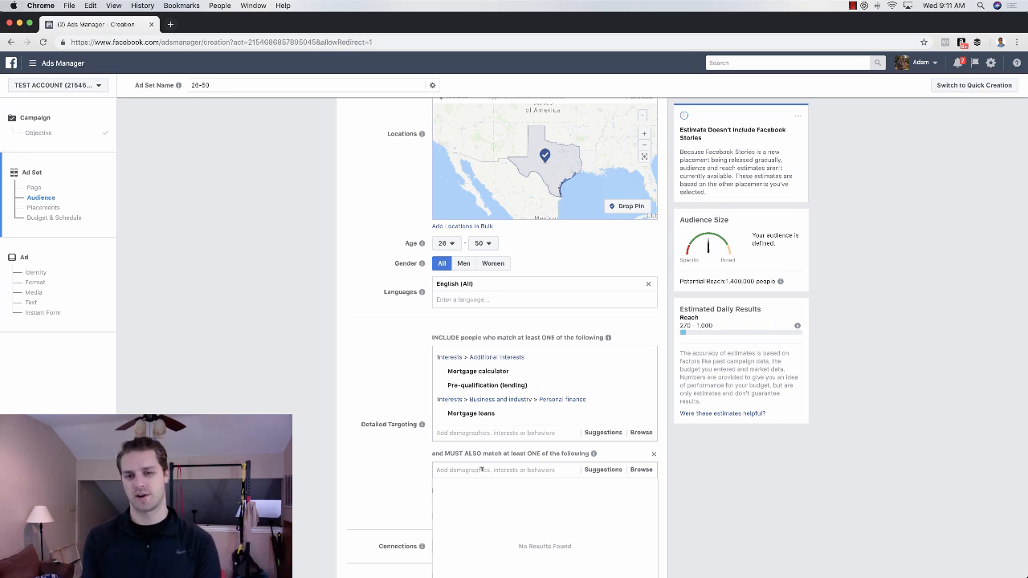
pyautogui.write('married')
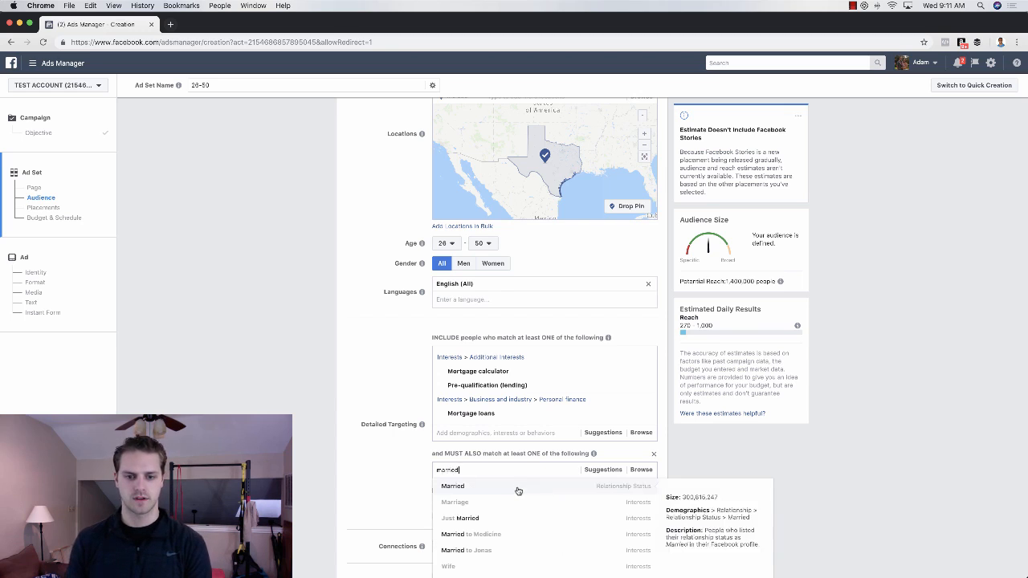
pyautogui.click(501, 487)
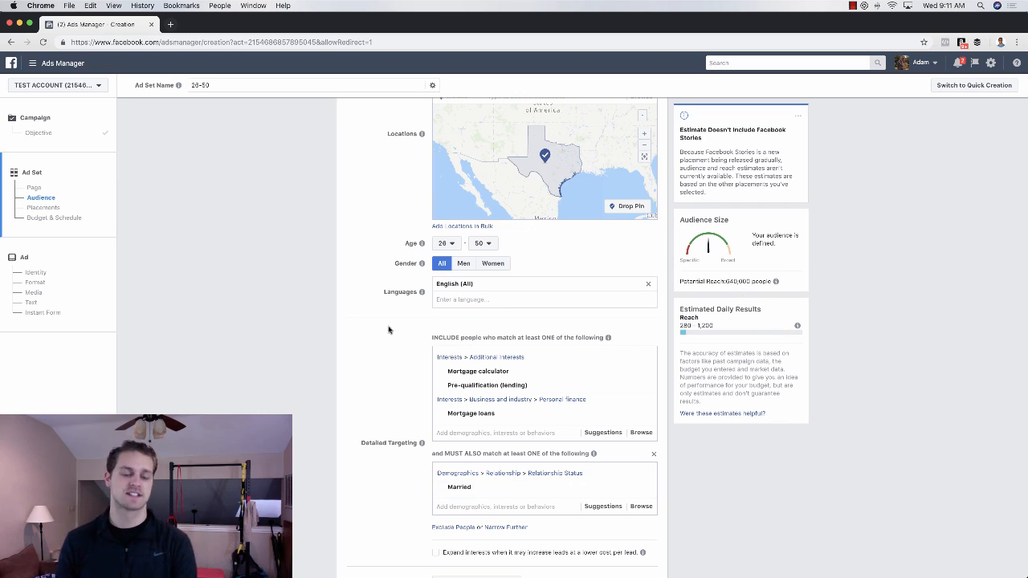
# Add an exclusion to the detailed targeting for people interested in National Association of Real Estate Brokers.
pyautogui.scroll(-2, 386, 328)
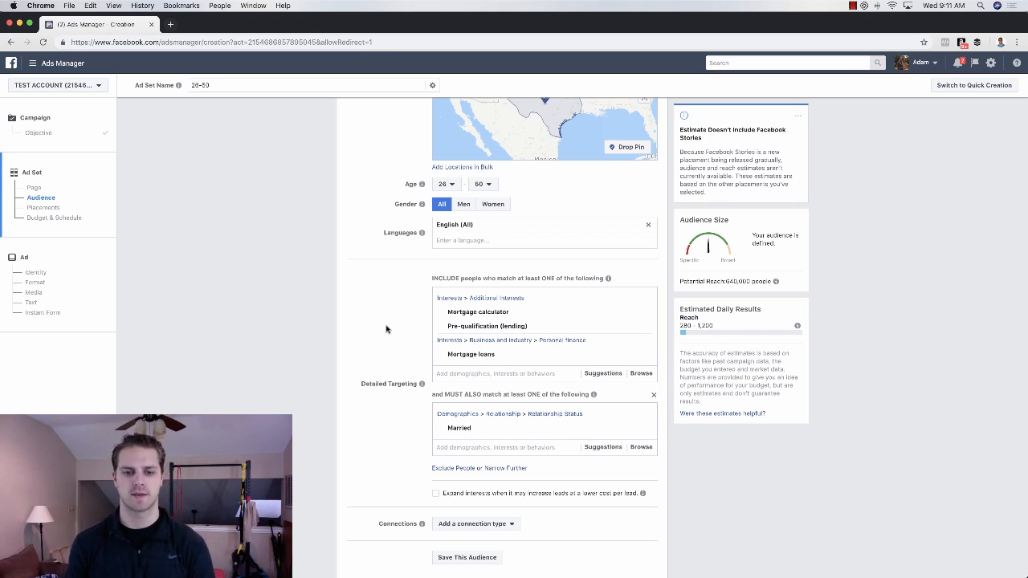
pyautogui.click(455, 468)
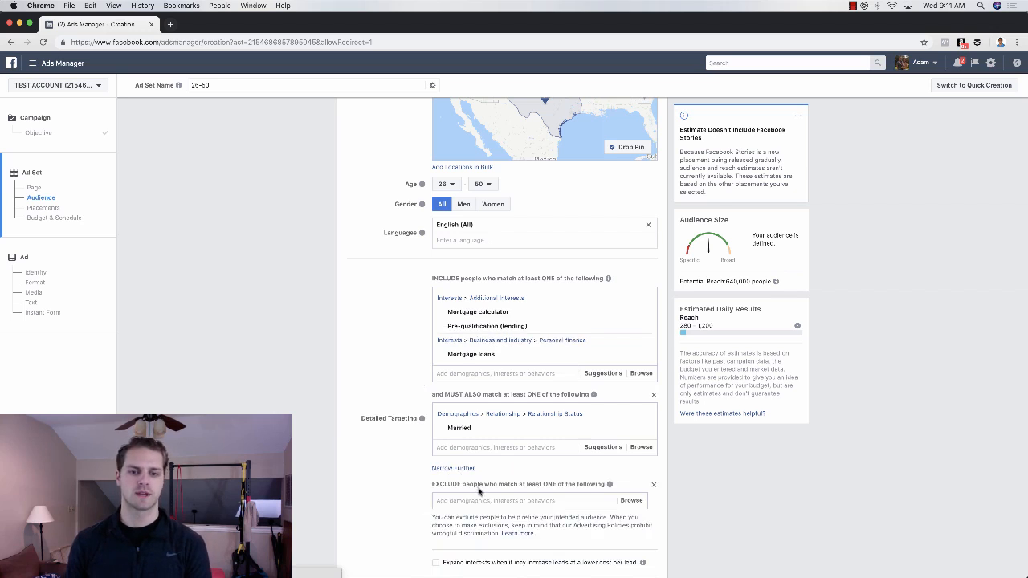
pyautogui.click(478, 496)
pyautogui.write('ea')
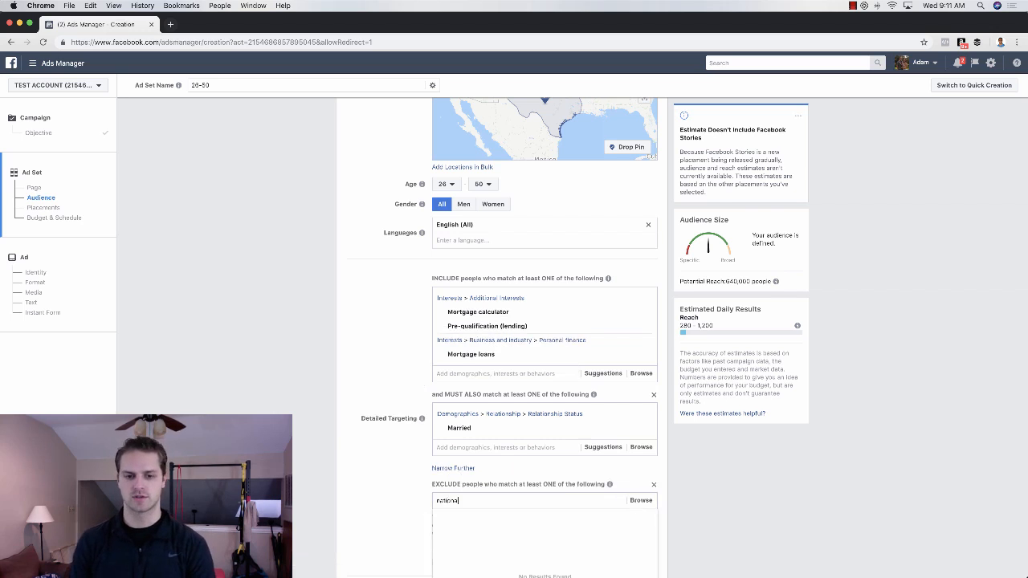
pyautogui.write('tional association of real')
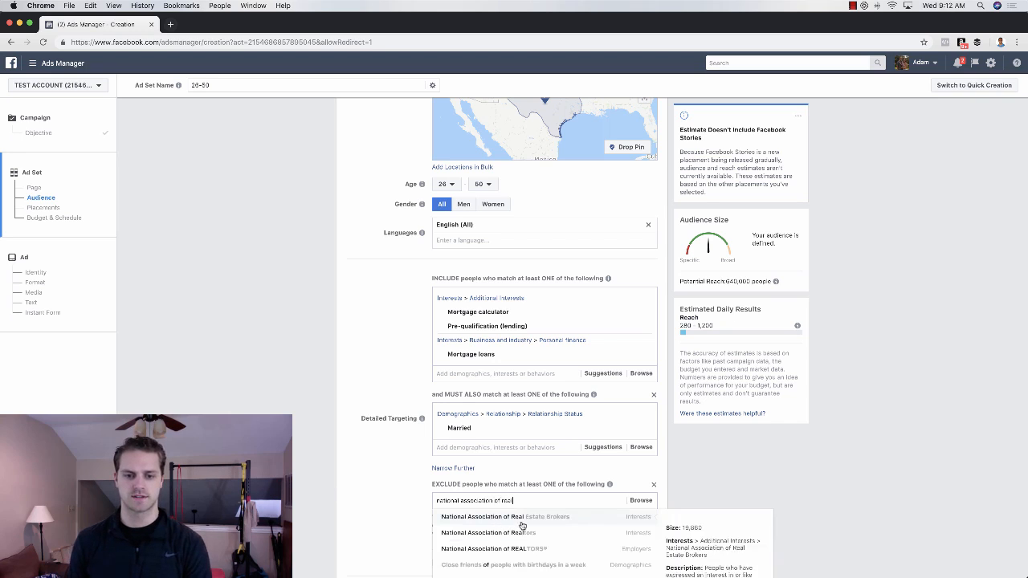
pyautogui.click(520, 522)
# Exclude people with the National Association of Realtors interest as well.
pyautogui.write('nationa')
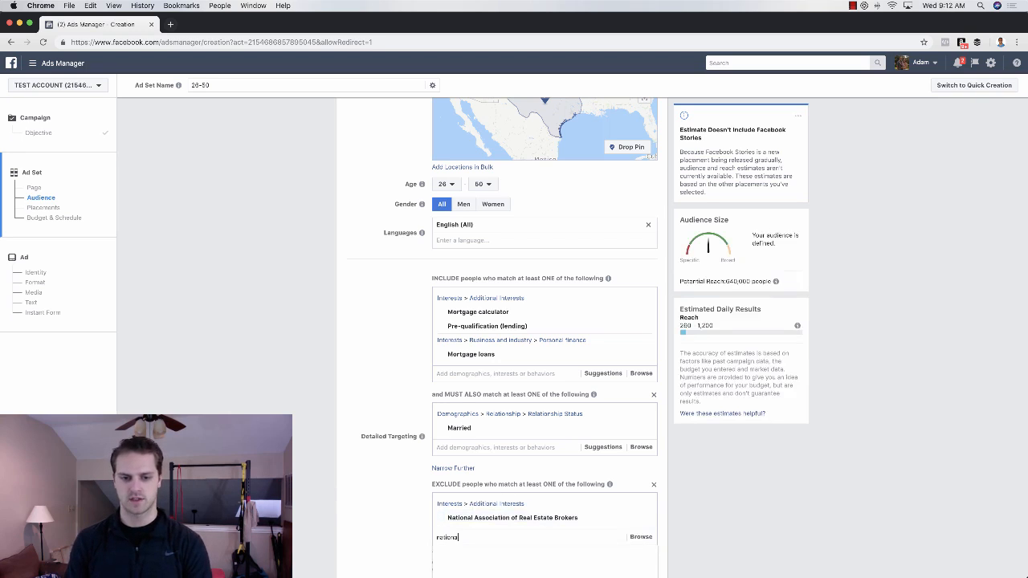
pyautogui.write('l association of real')
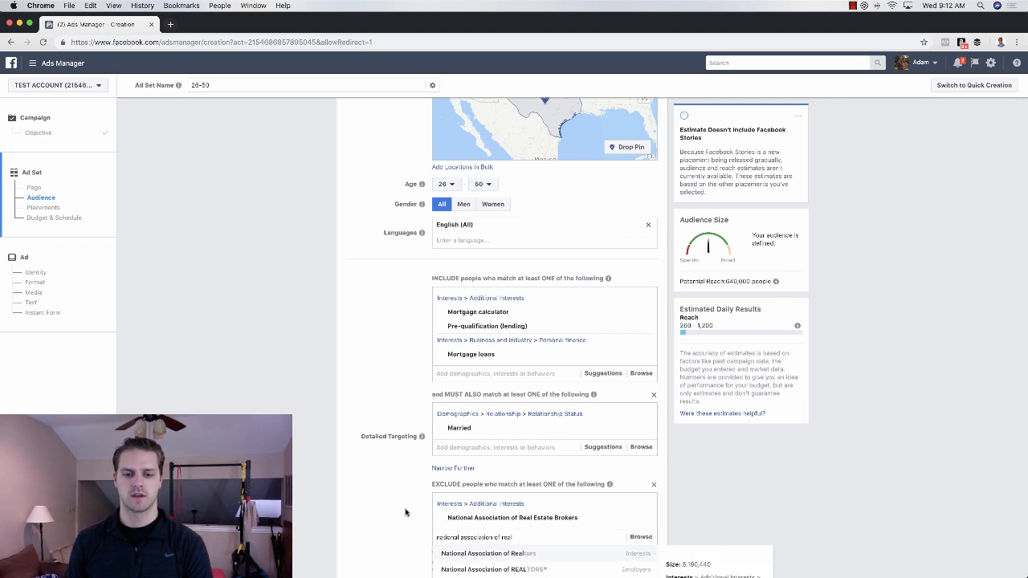
pyautogui.scroll(-3, 490, 448)
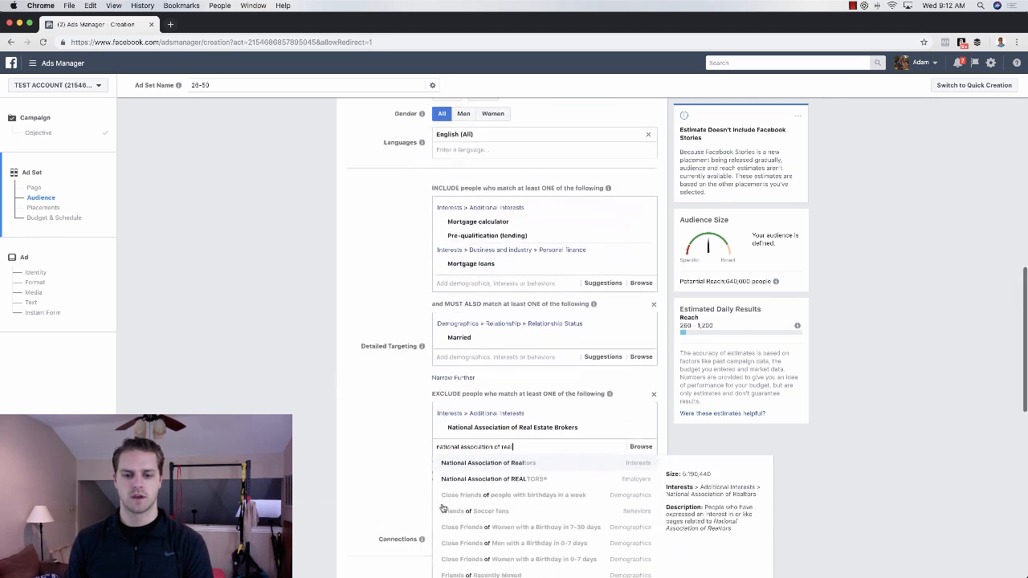
pyautogui.click(490, 446)
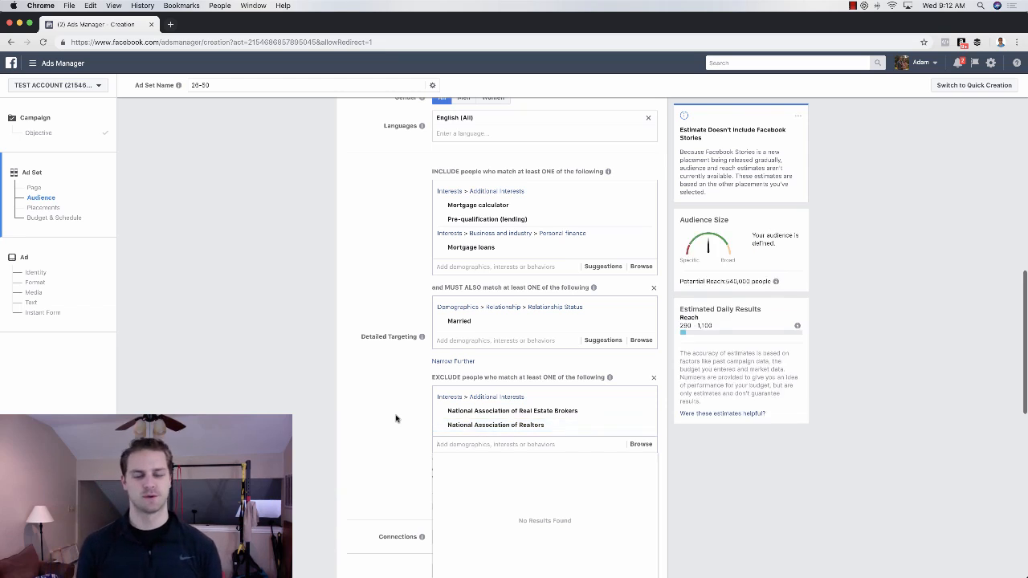
# Search the exclusion options for mortgage loan and examine the matching job titles without adding any.
pyautogui.write('mortgage loan')
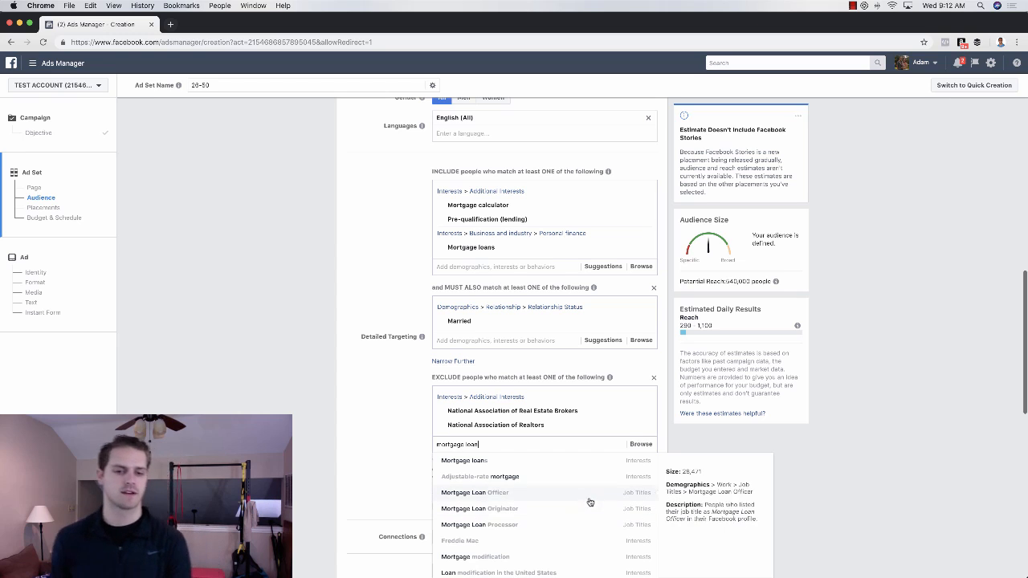
pyautogui.scroll(-1, 589, 502)
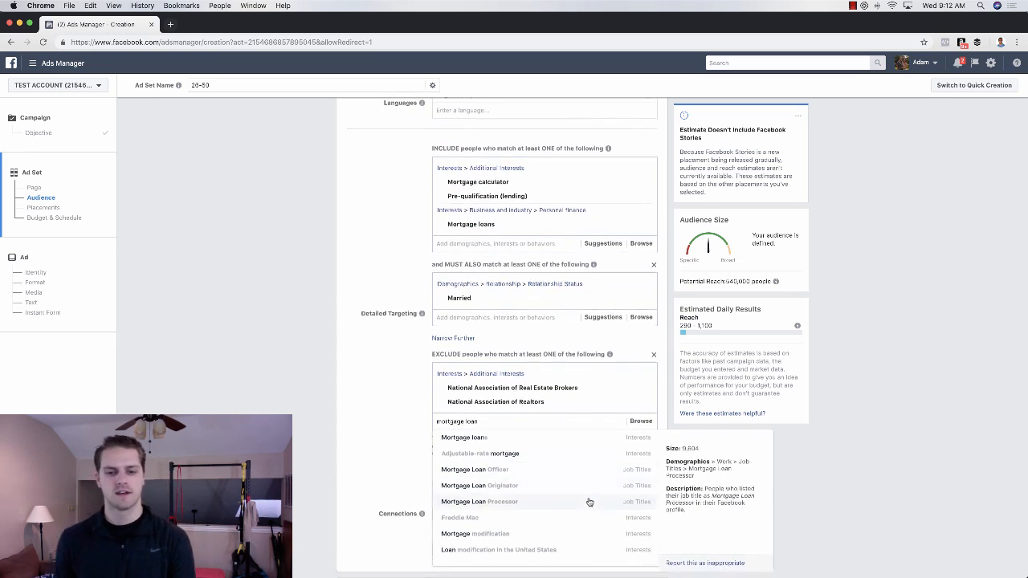
pyautogui.click(383, 438)
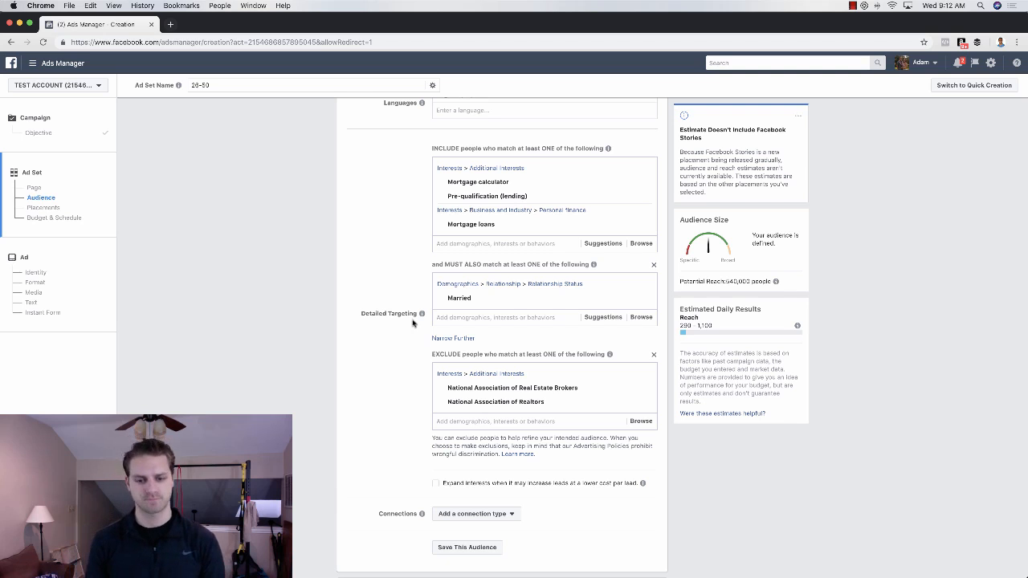
pyautogui.scroll(5, 409, 321)
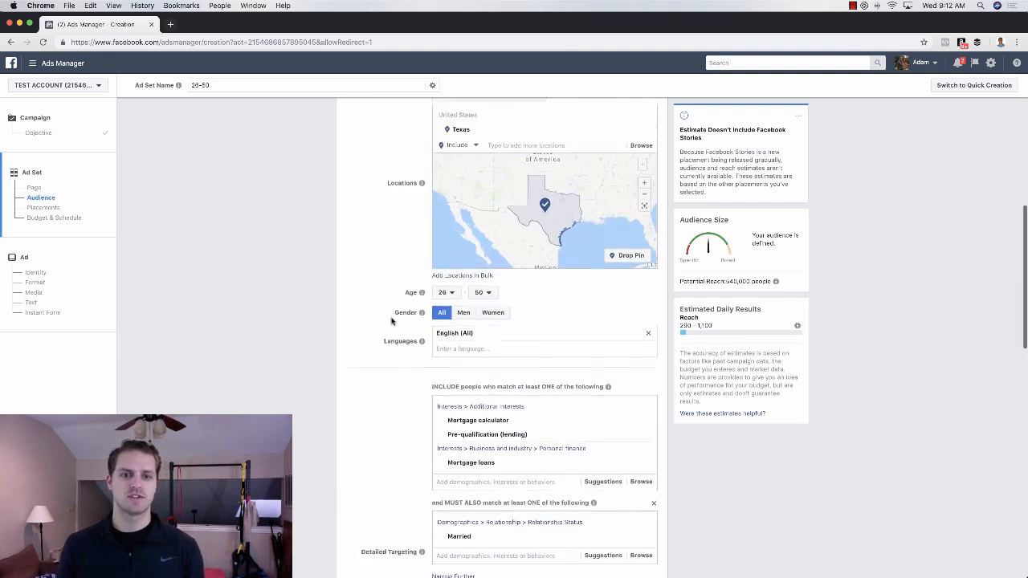
pyautogui.scroll(-6, 390, 321)
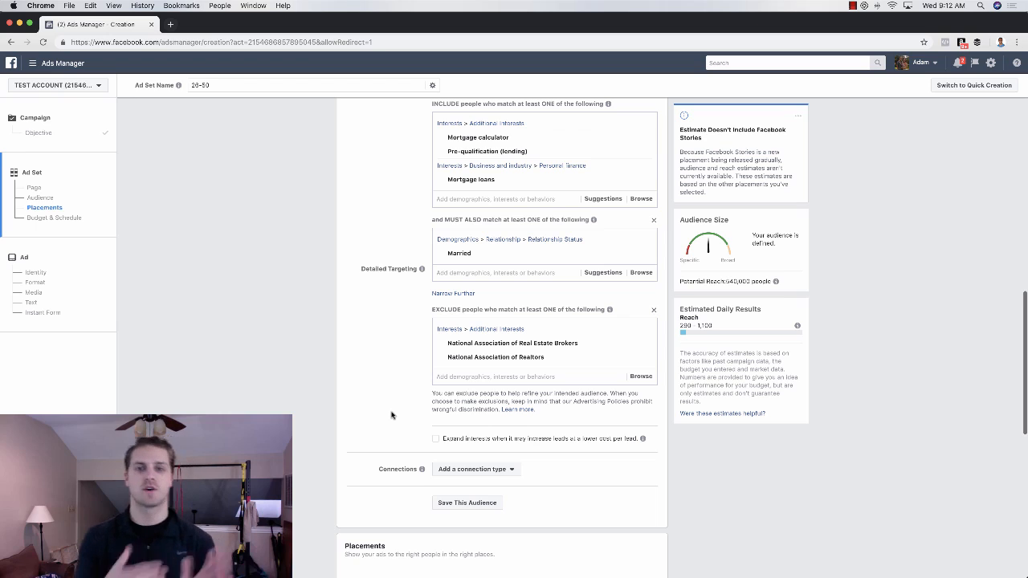
# Start saving the current Texas mortgage-interest targeting as a reusable audience.
pyautogui.scroll(2, 378, 398)
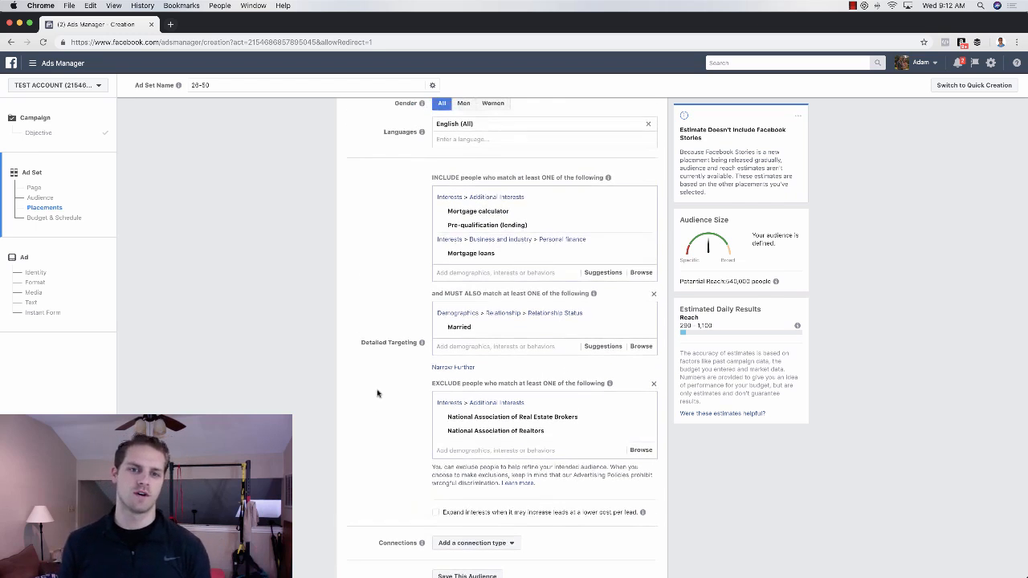
pyautogui.moveTo(514, 251)
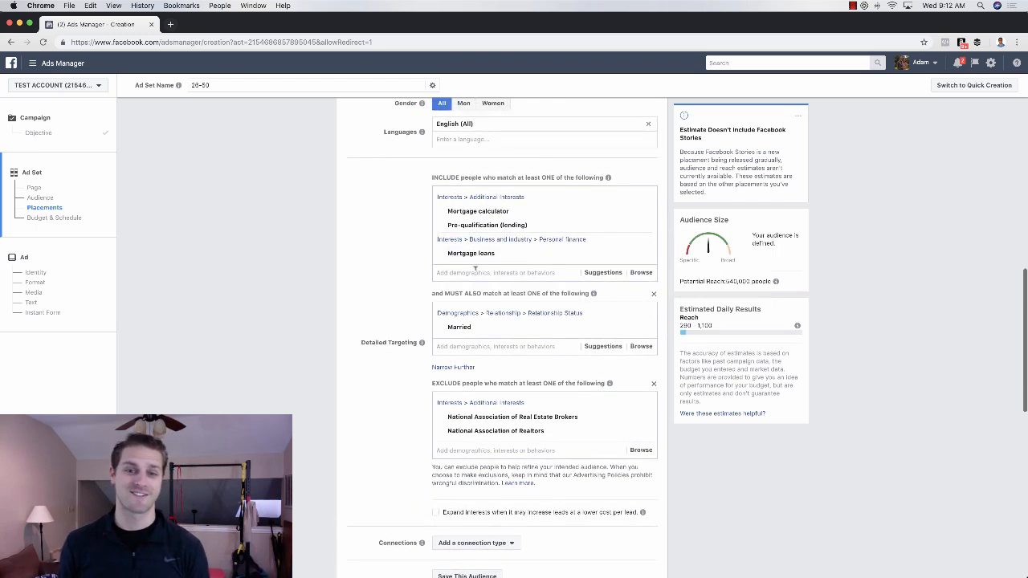
pyautogui.scroll(-3, 412, 277)
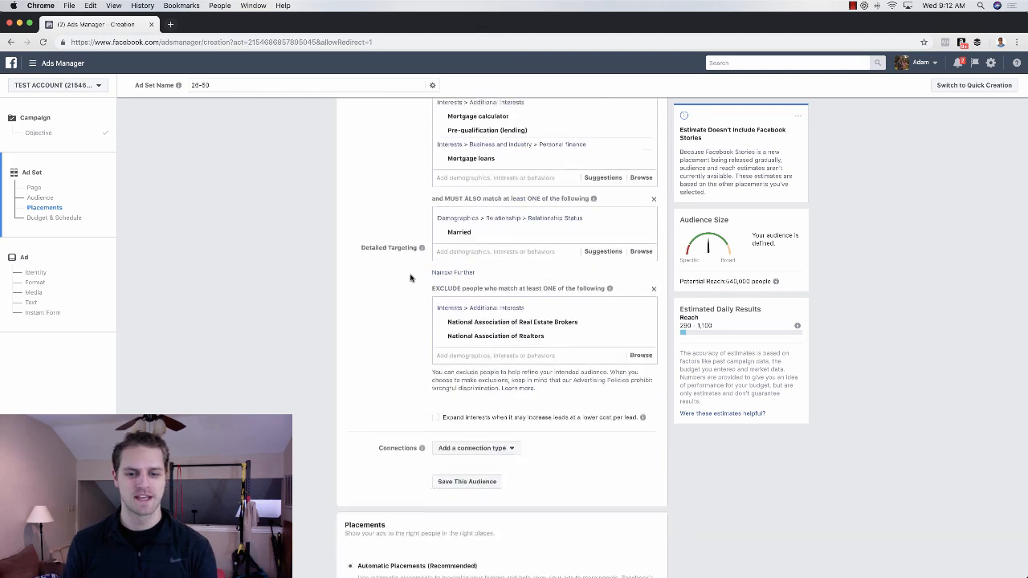
pyautogui.click(464, 472)
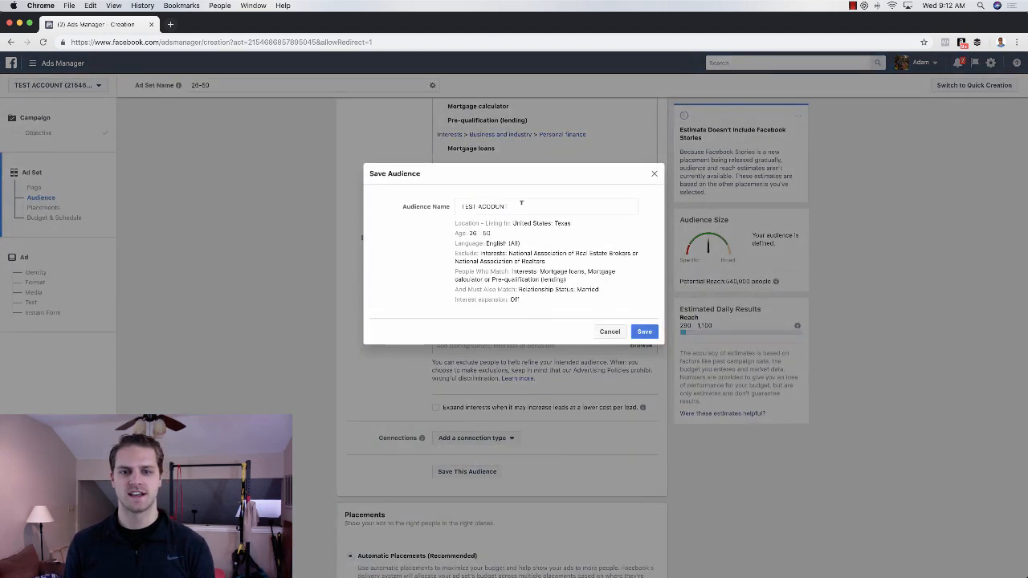
# Enter Mortgage Interests Texas First Time Homebuyers as the audience name.
pyautogui.tripleClick(521, 206)
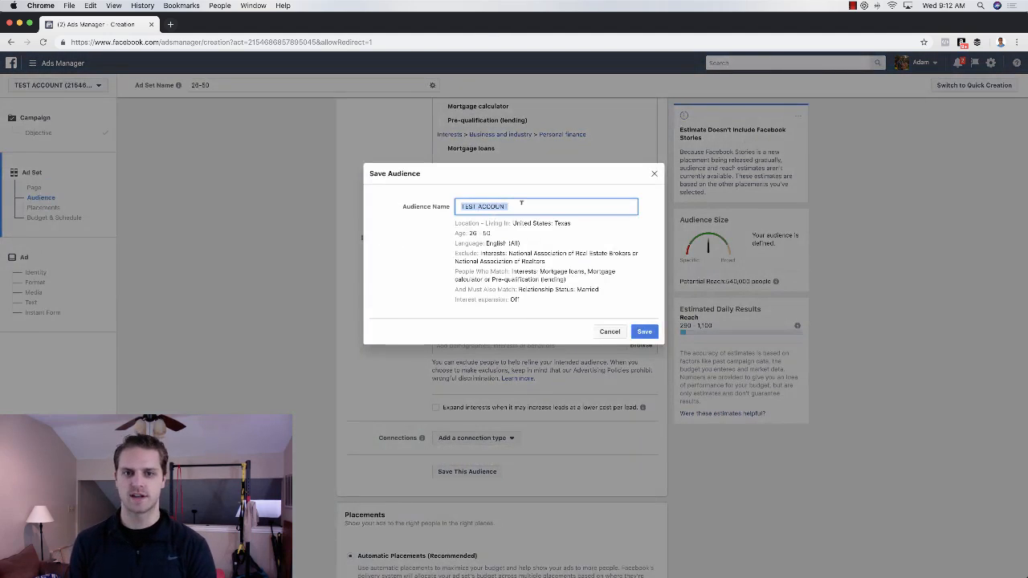
pyautogui.write('Mortgage Inte')
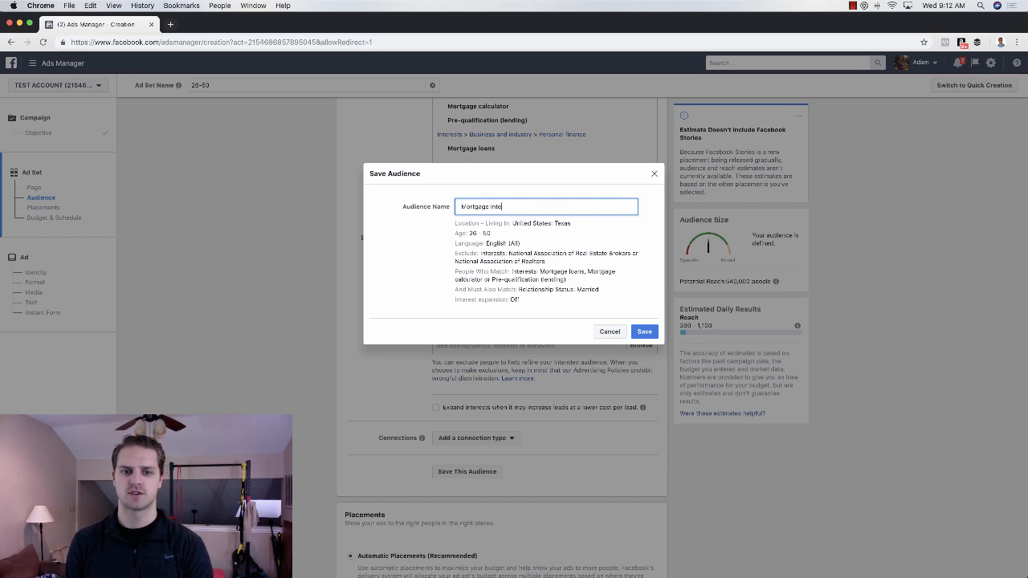
pyautogui.write('rests Texa')
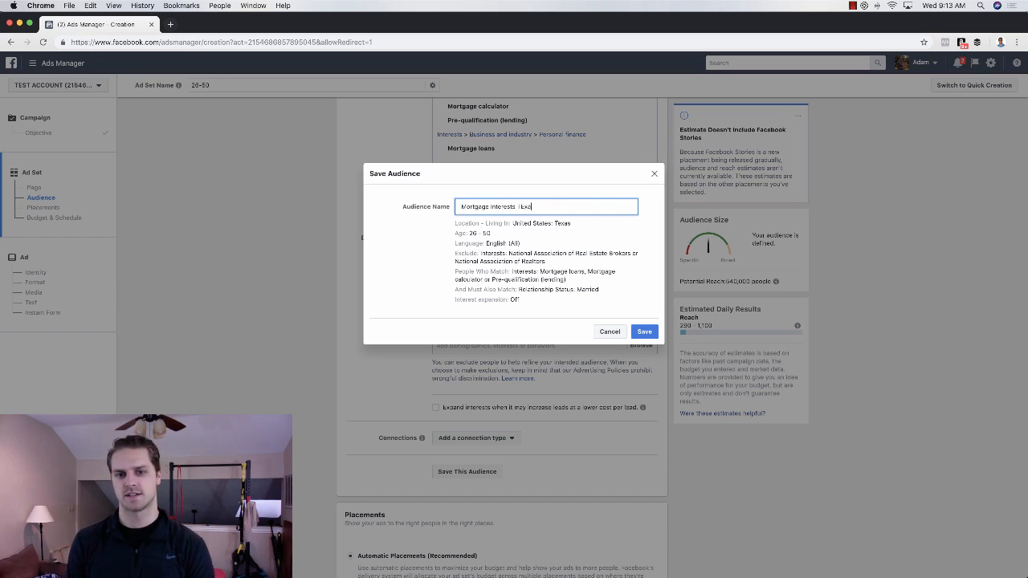
pyautogui.write('s First')
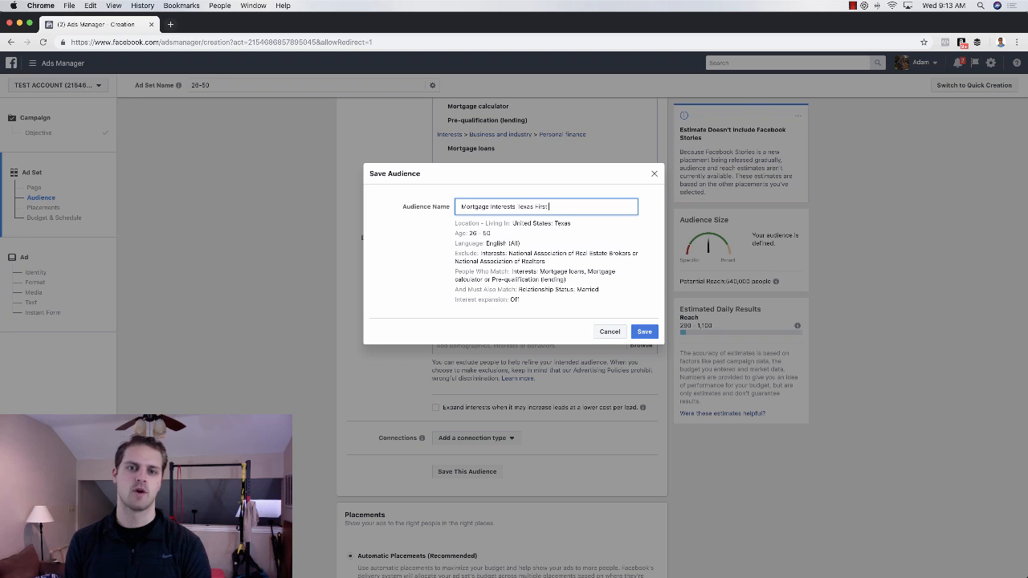
pyautogui.write(' Time Homebuyers')
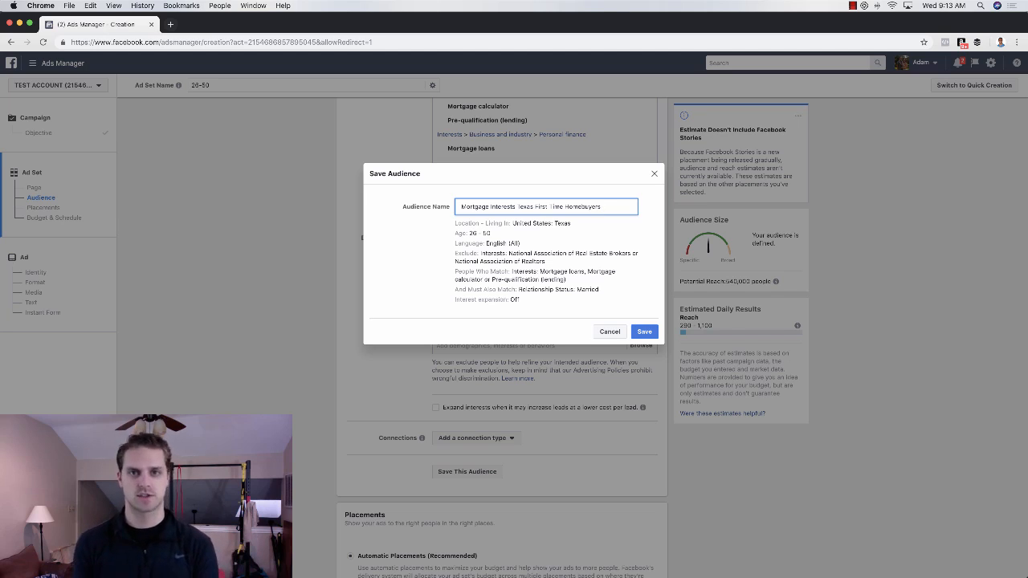
# Replace the audience name with Open Frisco 8mi homeowners.
pyautogui.tripleClick(546, 206)
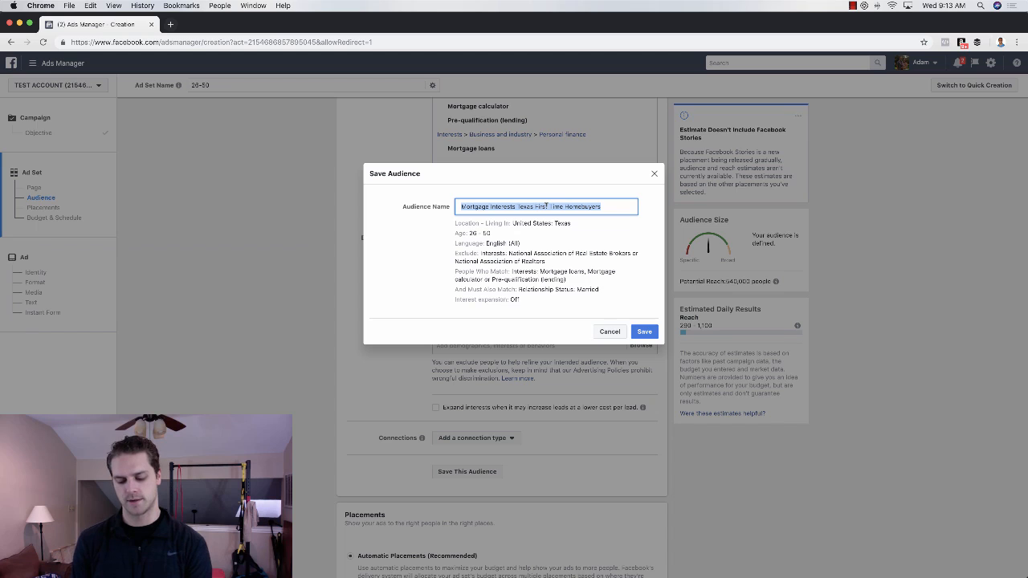
pyautogui.write('Of')
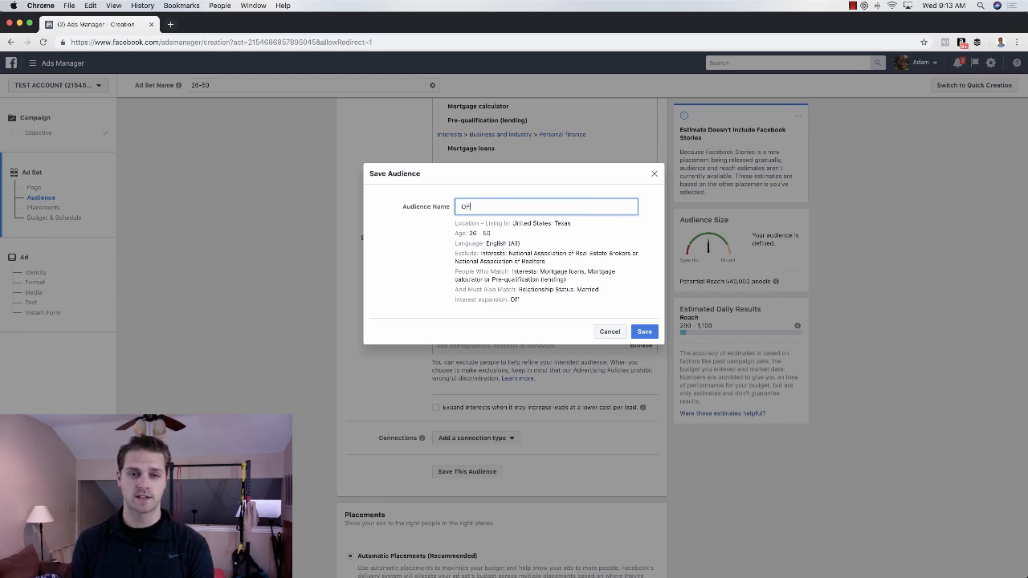
pyautogui.write('en Frisco 8mi first time hom')
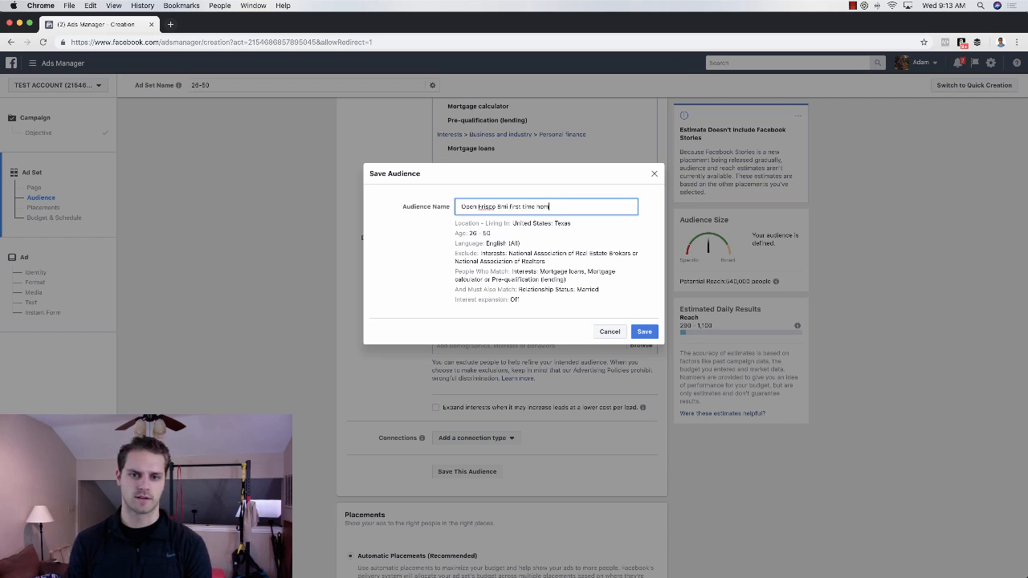
pyautogui.write('r')
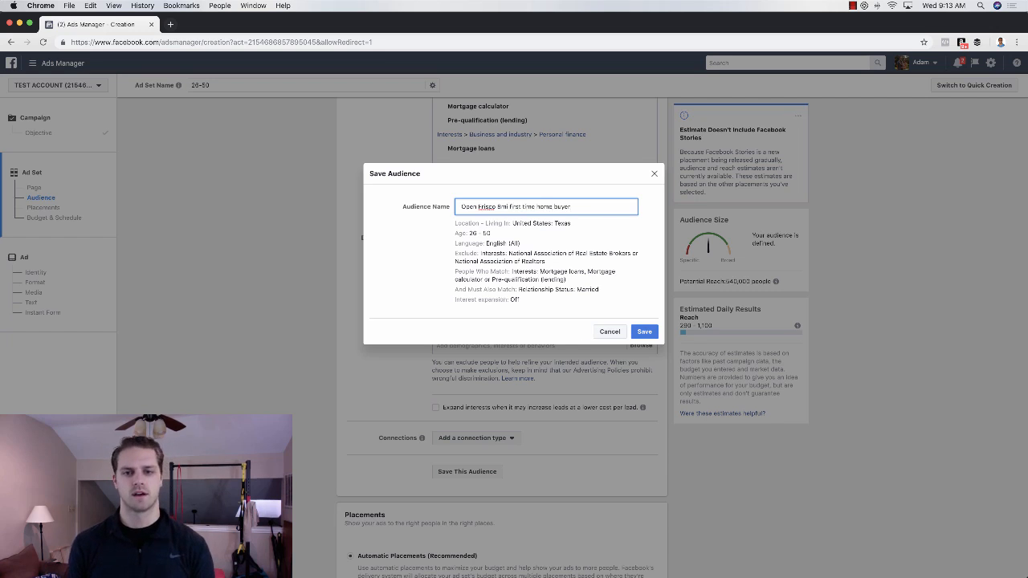
pyautogui.moveTo(510, 206); pyautogui.dragTo(630, 216)
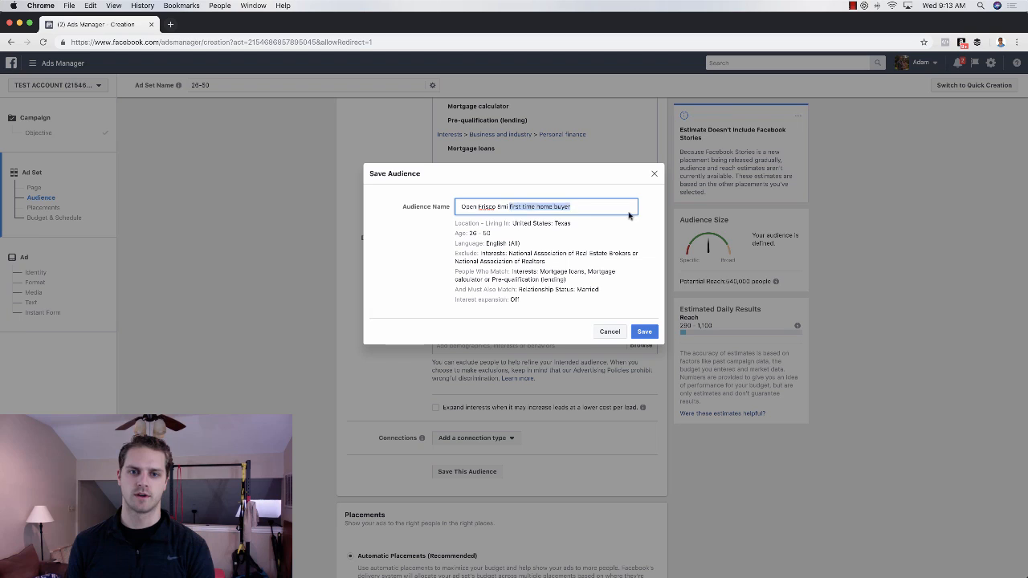
pyautogui.write('homeowners')
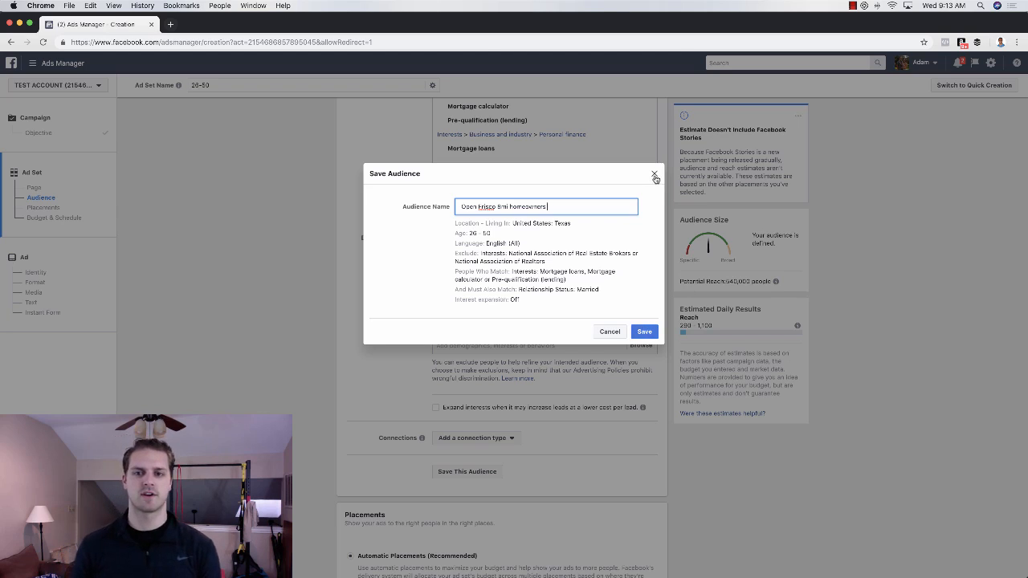
# Rename the audience as example audience and save it.
pyautogui.press('super+a')
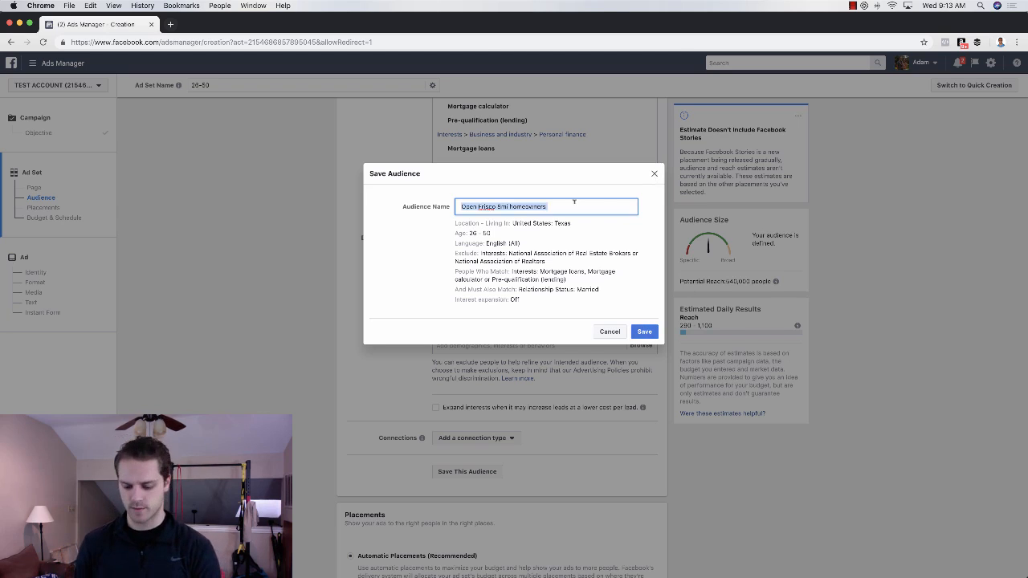
pyautogui.write('example')
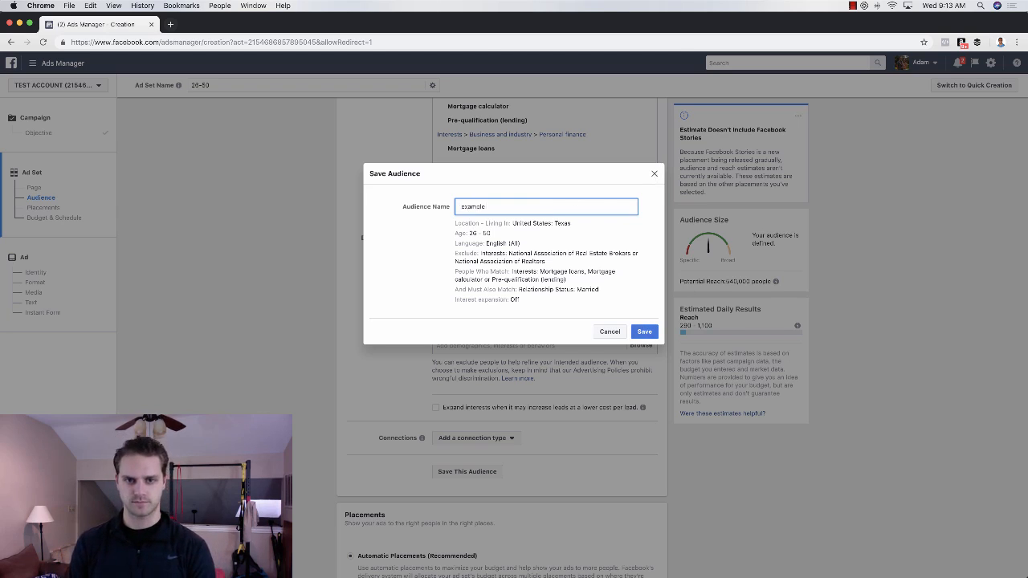
pyautogui.write(' audience')
pyautogui.click(644, 331)
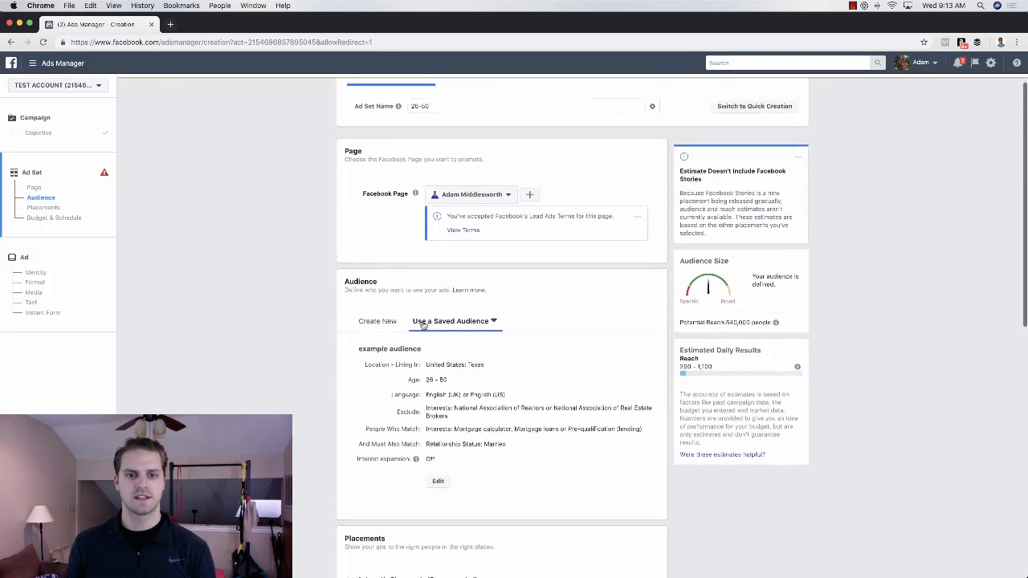
# Try loading the saved example audience into the ad set, and return to a blank new audience.
pyautogui.scroll(-2, 459, 330)
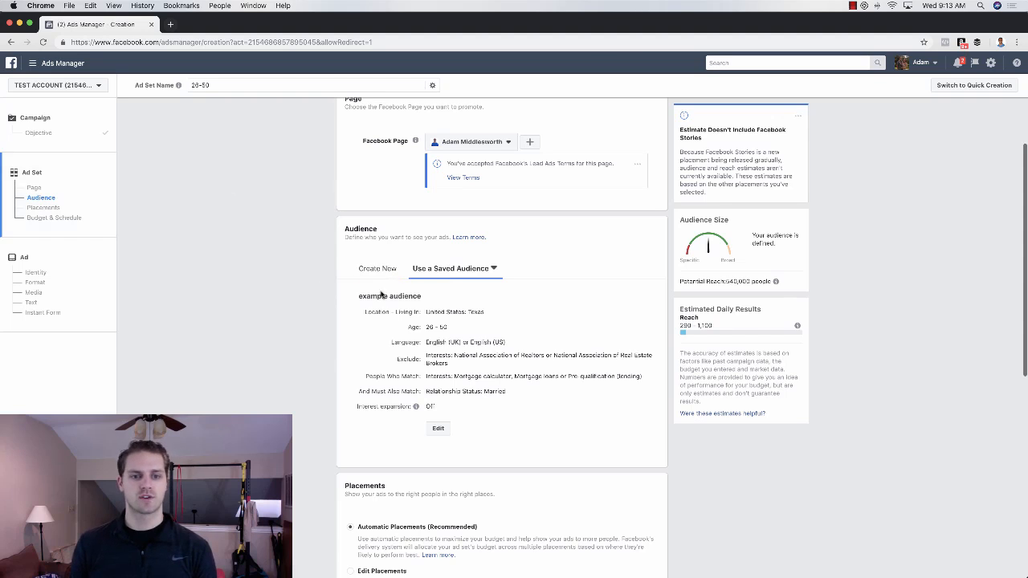
pyautogui.click(384, 276)
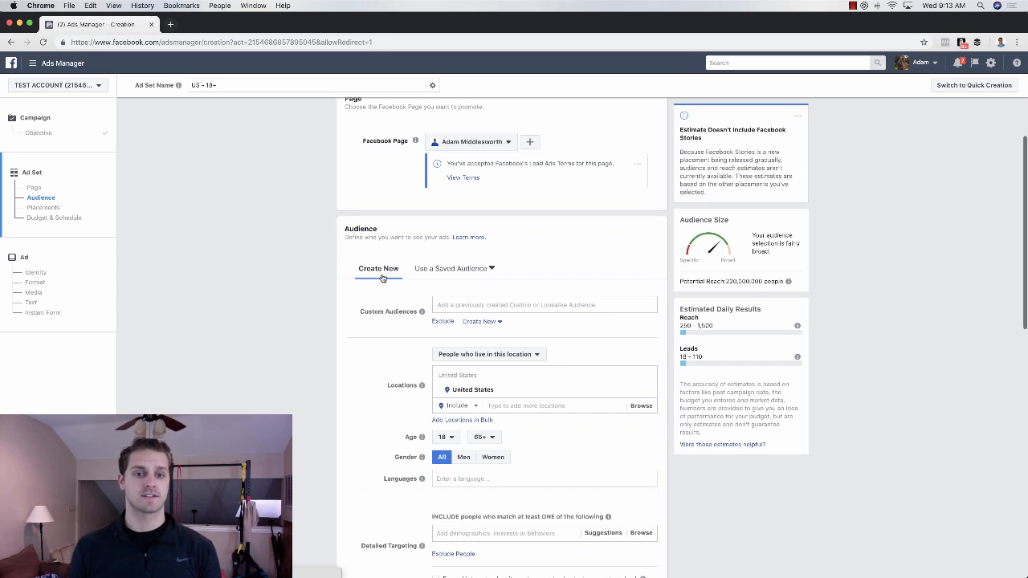
pyautogui.click(452, 269)
pyautogui.moveTo(450, 320)
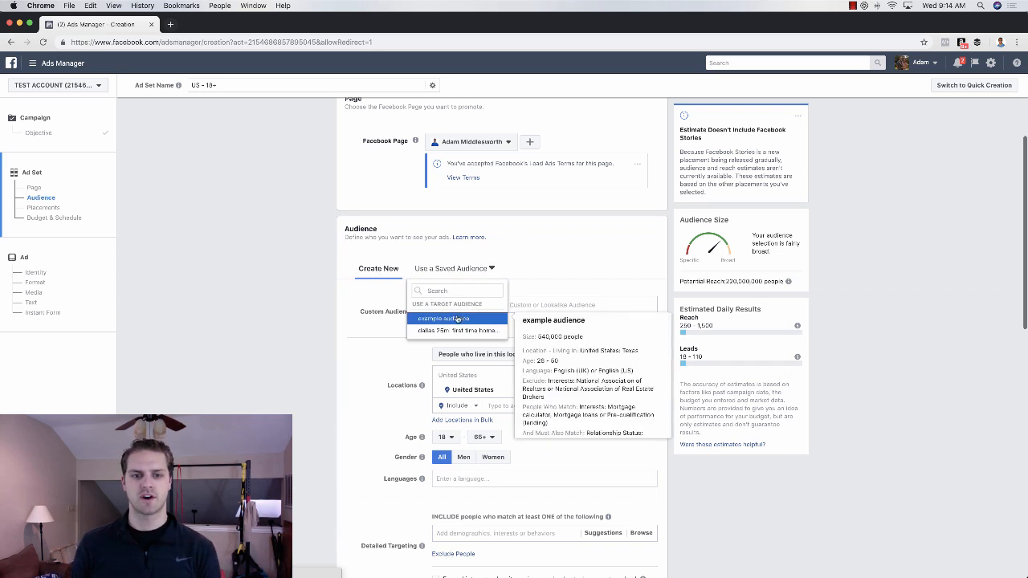
pyautogui.click(447, 319)
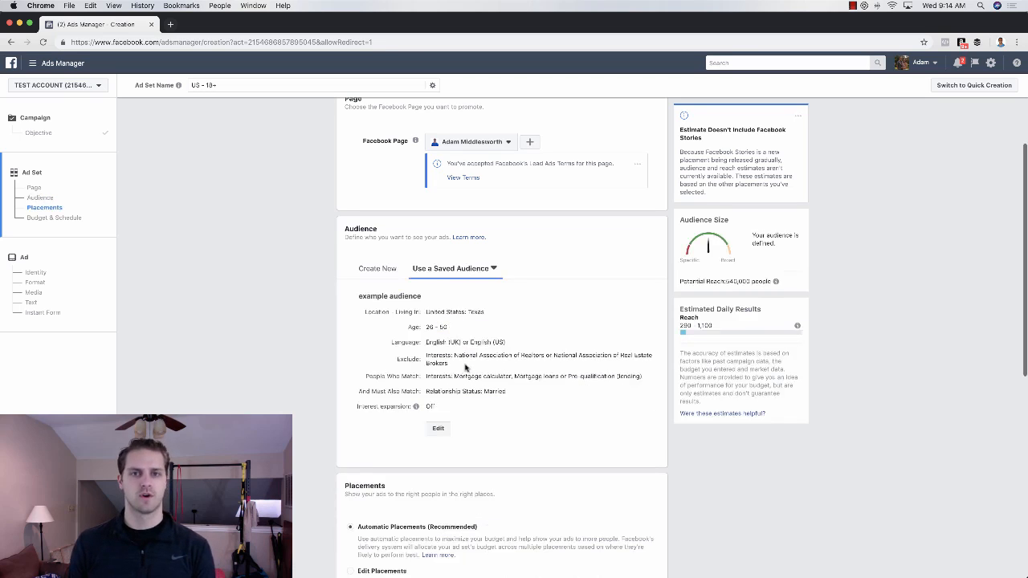
pyautogui.click(371, 270)
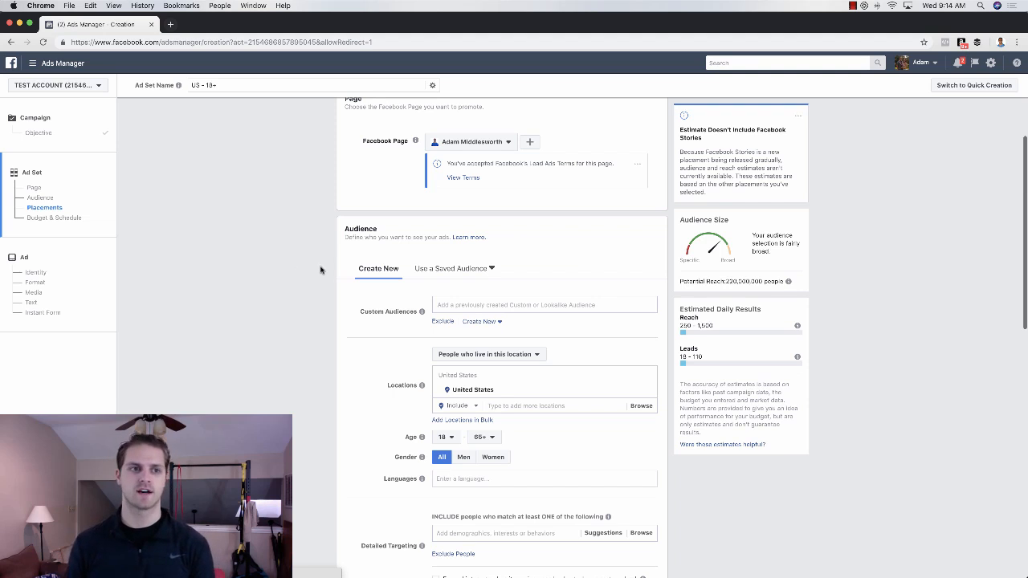
# Open the Audiences library among the account's assets.
pyautogui.click(56, 66)
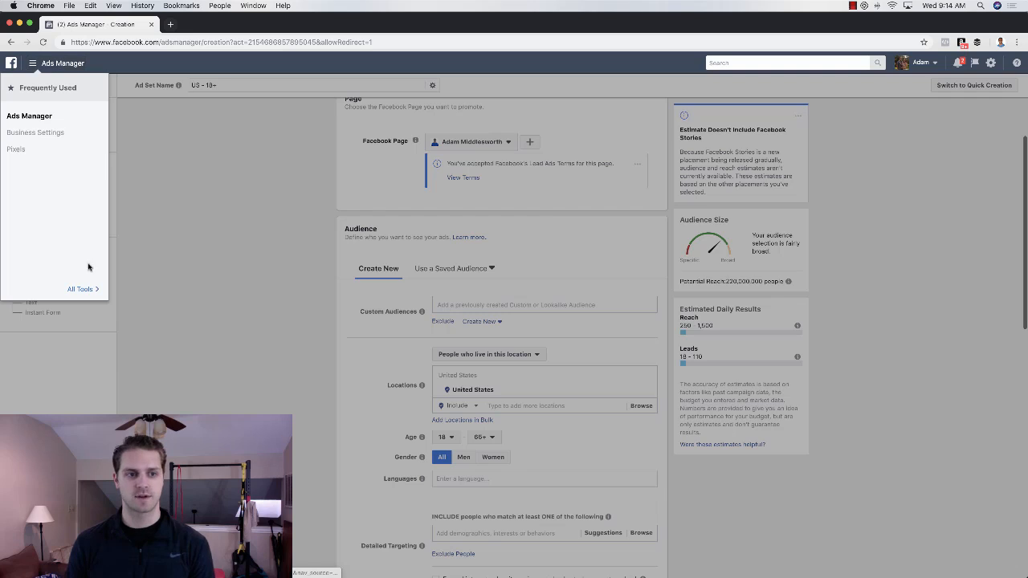
pyautogui.click(90, 287)
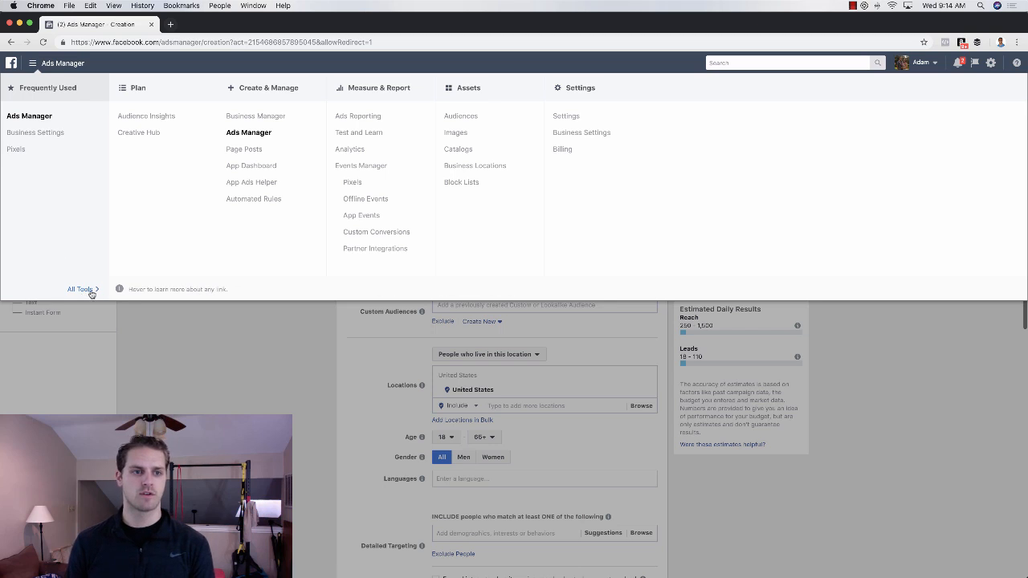
pyautogui.click(462, 117)
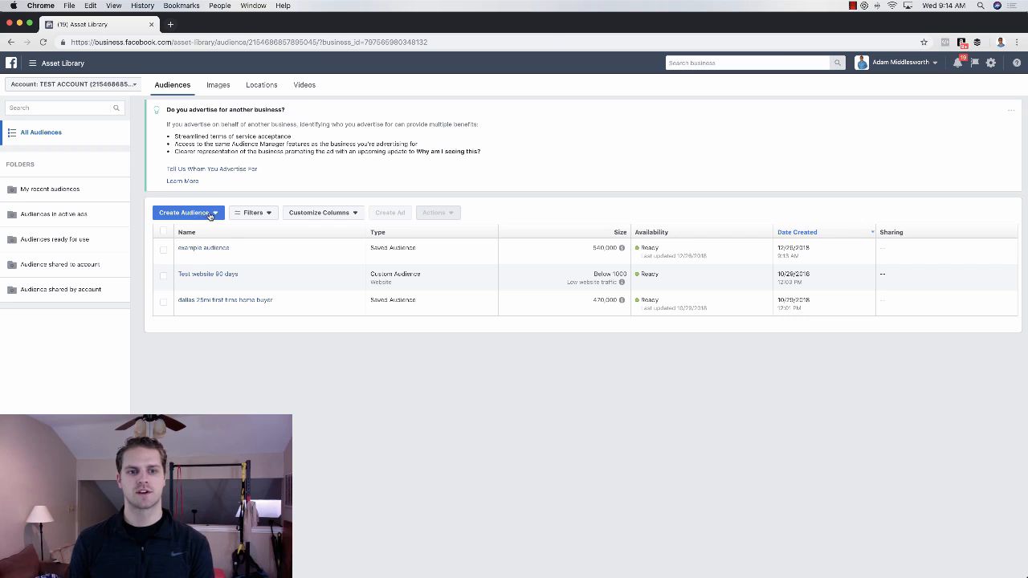
# Examine how a custom audience is built from your own customer file, and close the form without uploading anything.
pyautogui.click(210, 215)
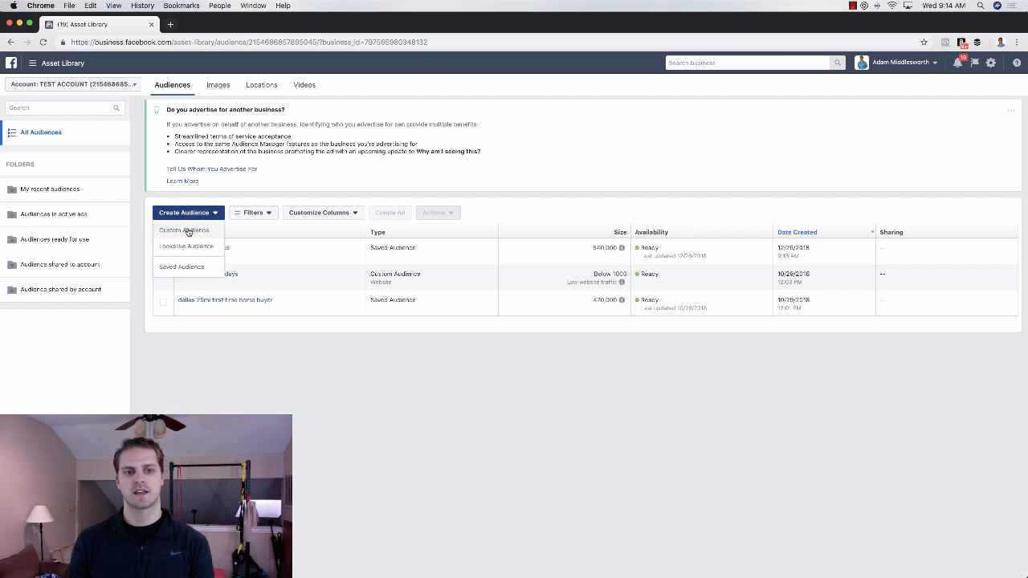
pyautogui.click(186, 232)
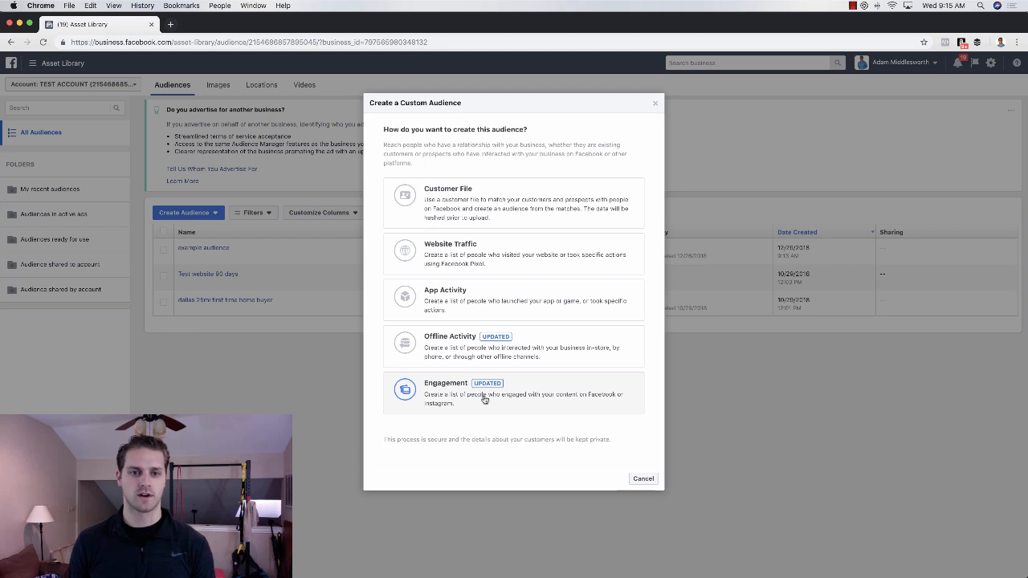
pyautogui.click(478, 197)
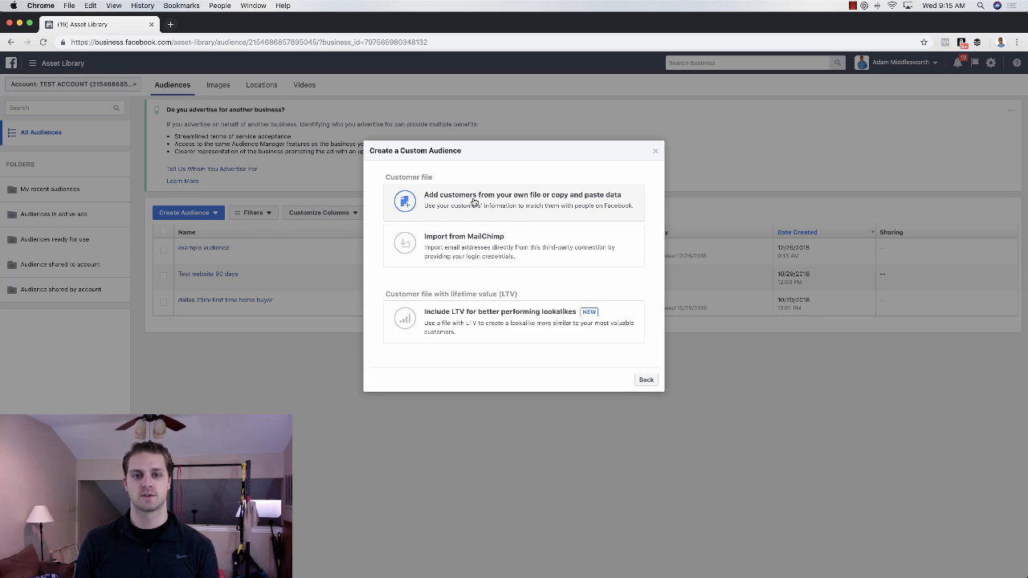
pyautogui.click(474, 203)
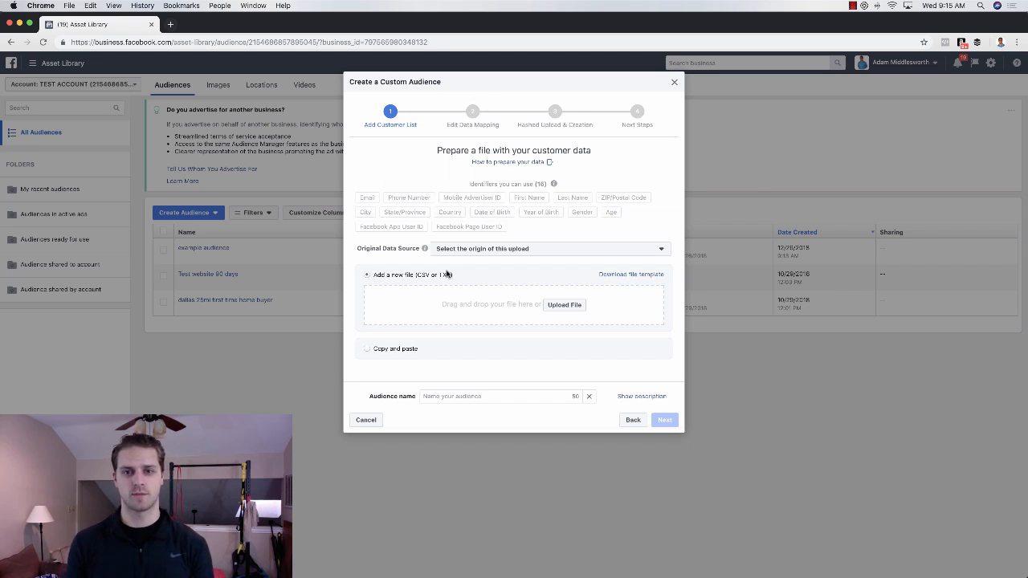
pyautogui.click(675, 82)
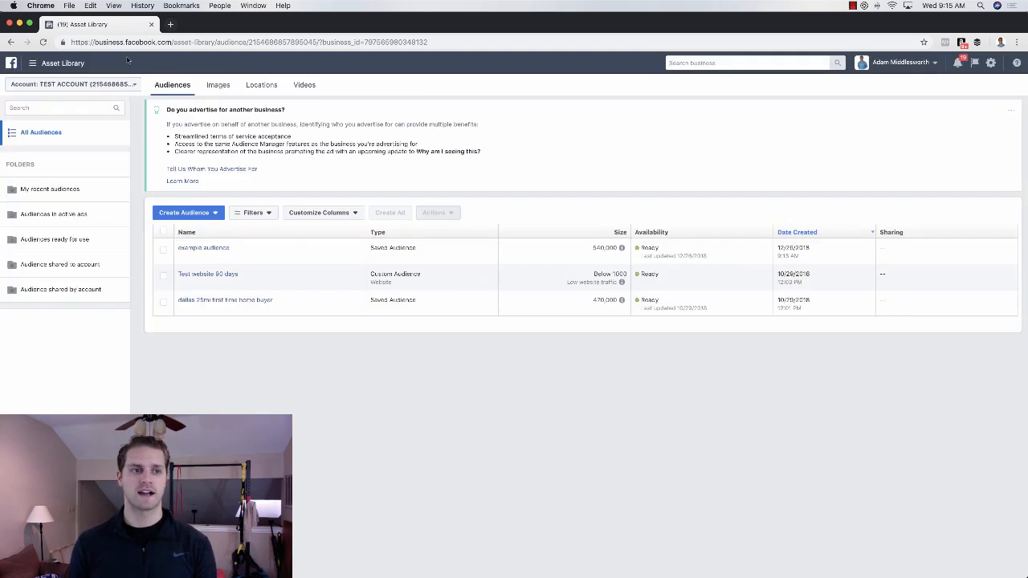
# Return to ad creation and continue the unfinished Lead generation draft.
pyautogui.click(11, 42)
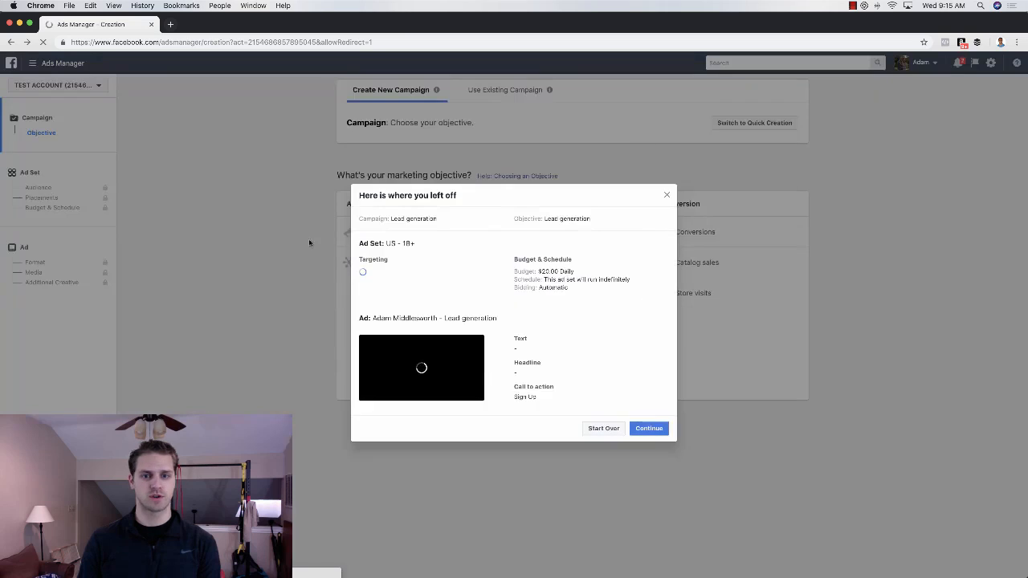
pyautogui.click(654, 428)
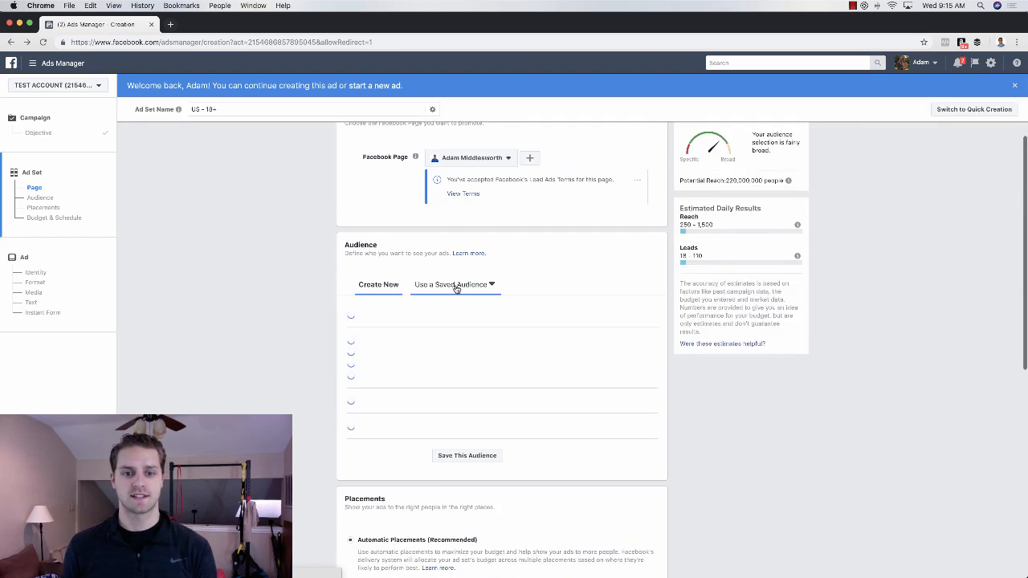
# Search the ad set's saved audiences for database.
pyautogui.click(456, 287)
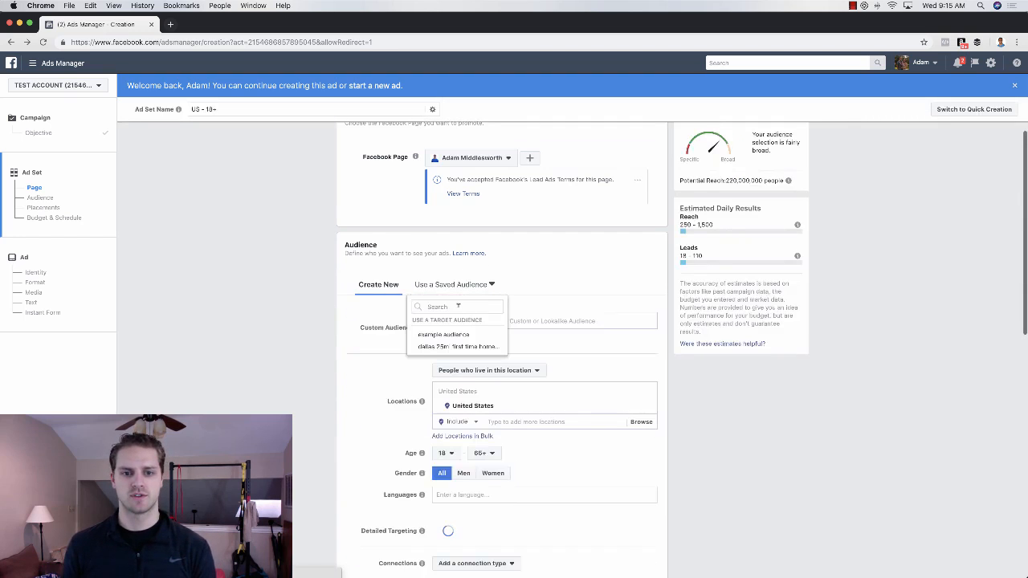
pyautogui.click(455, 306)
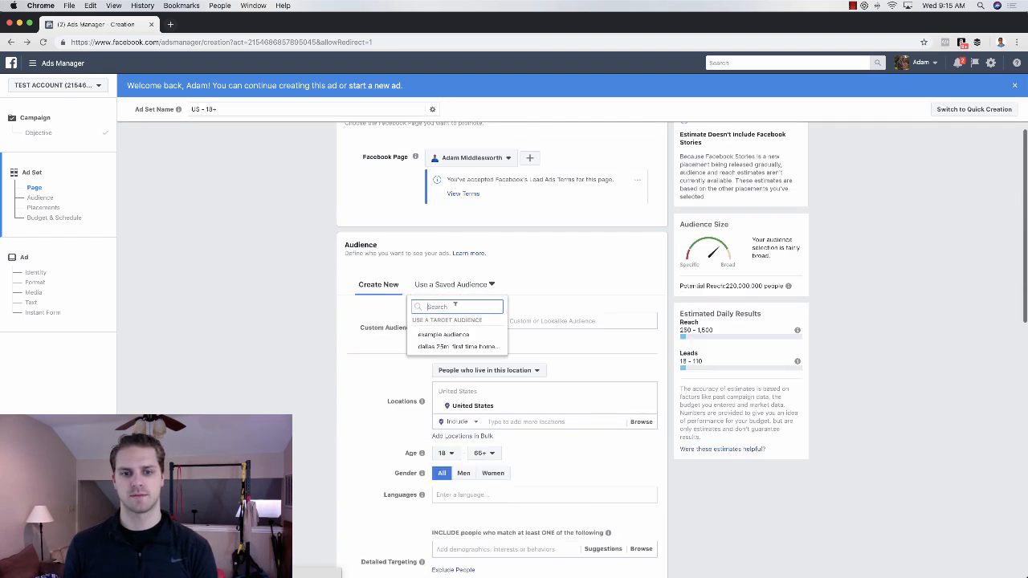
pyautogui.moveTo(449, 336)
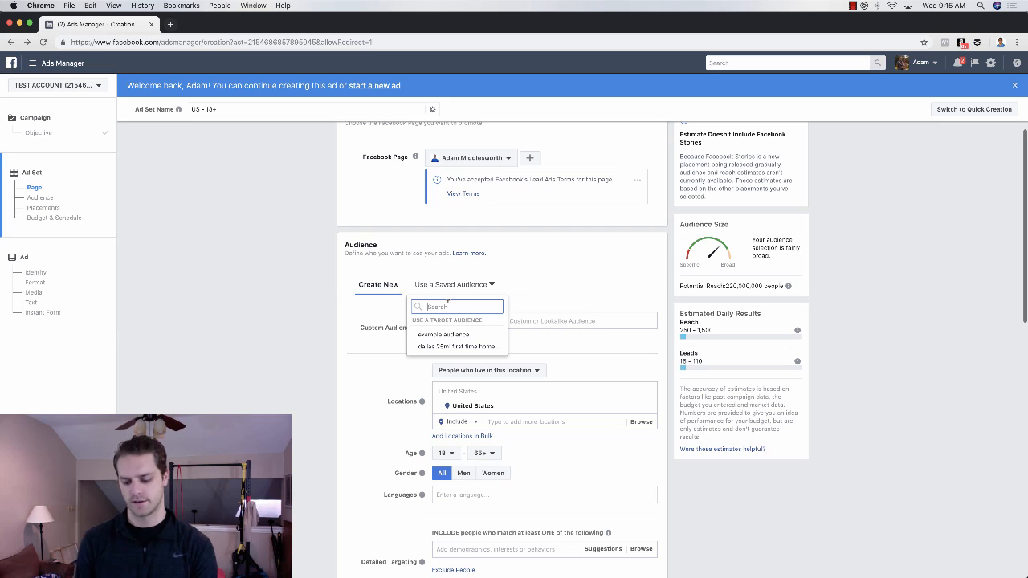
pyautogui.write('datasese')
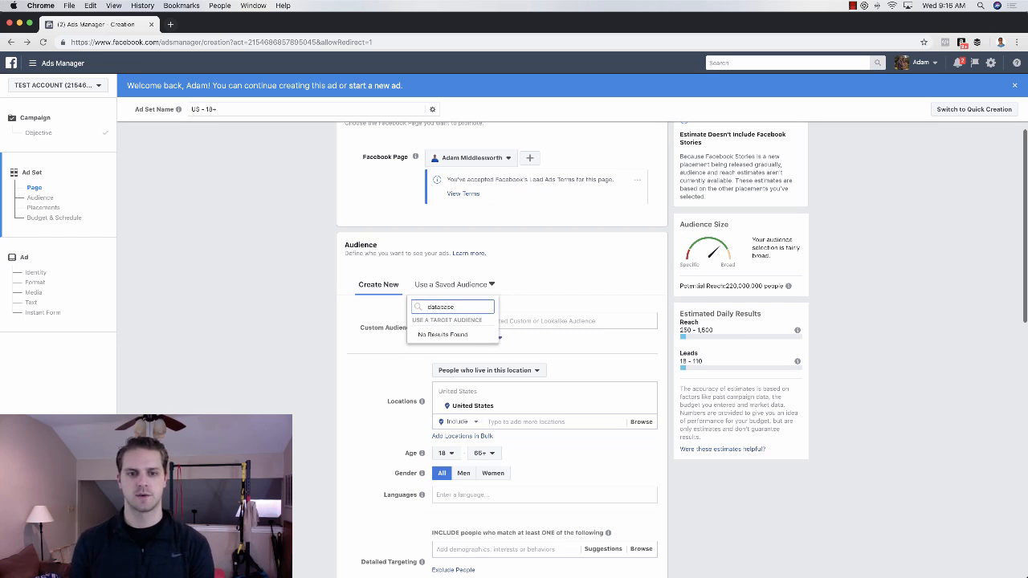